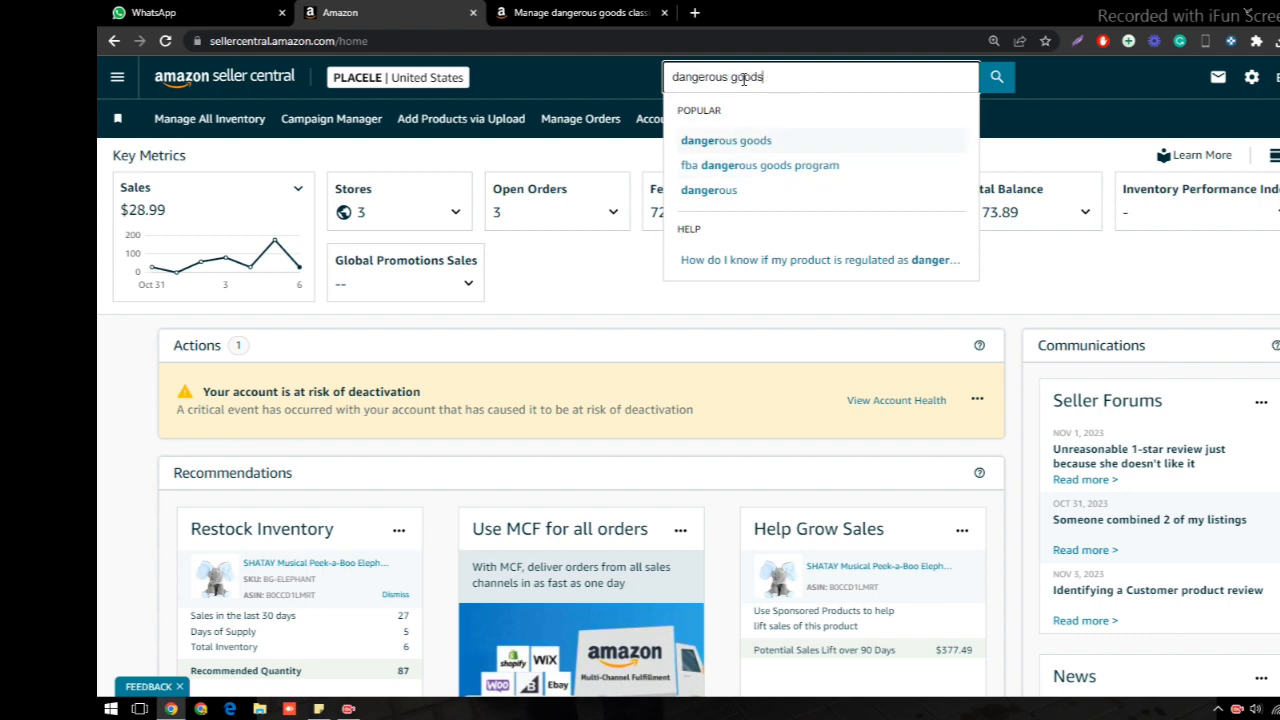
Search the seller help for dangerous goods and open the Manage dangerous goods classification page
key(Return)
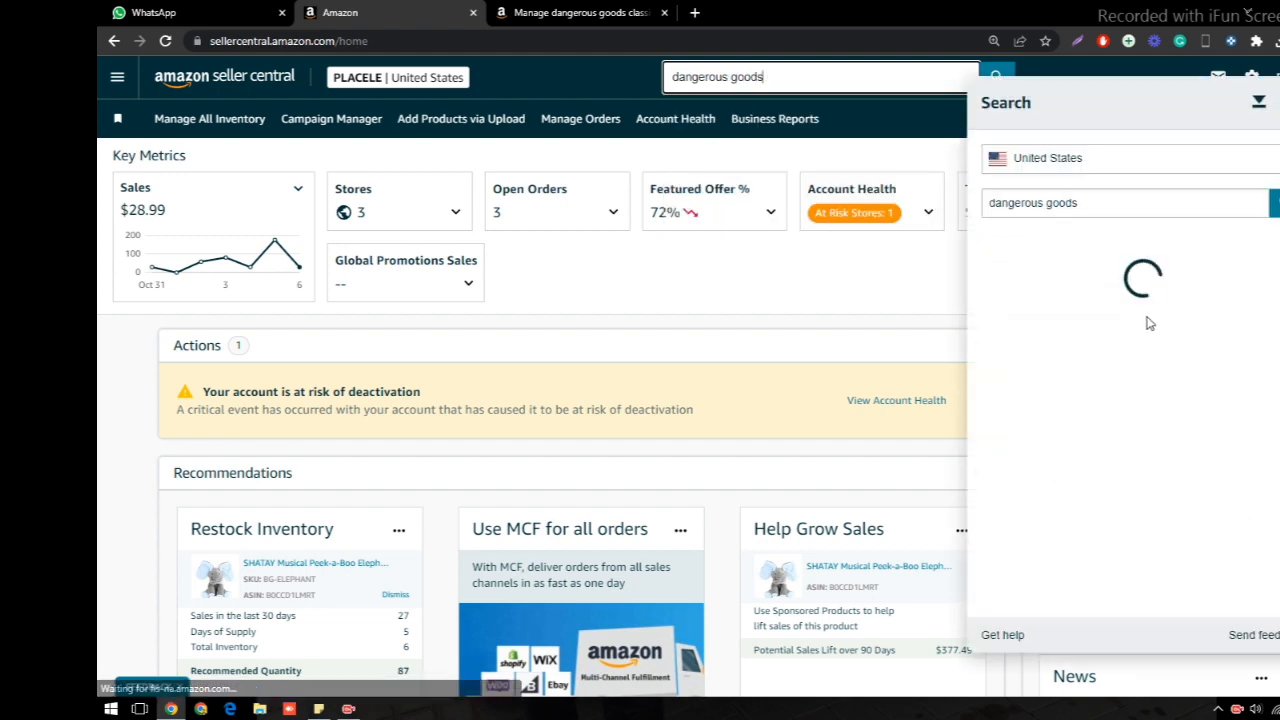
click(1172, 315)
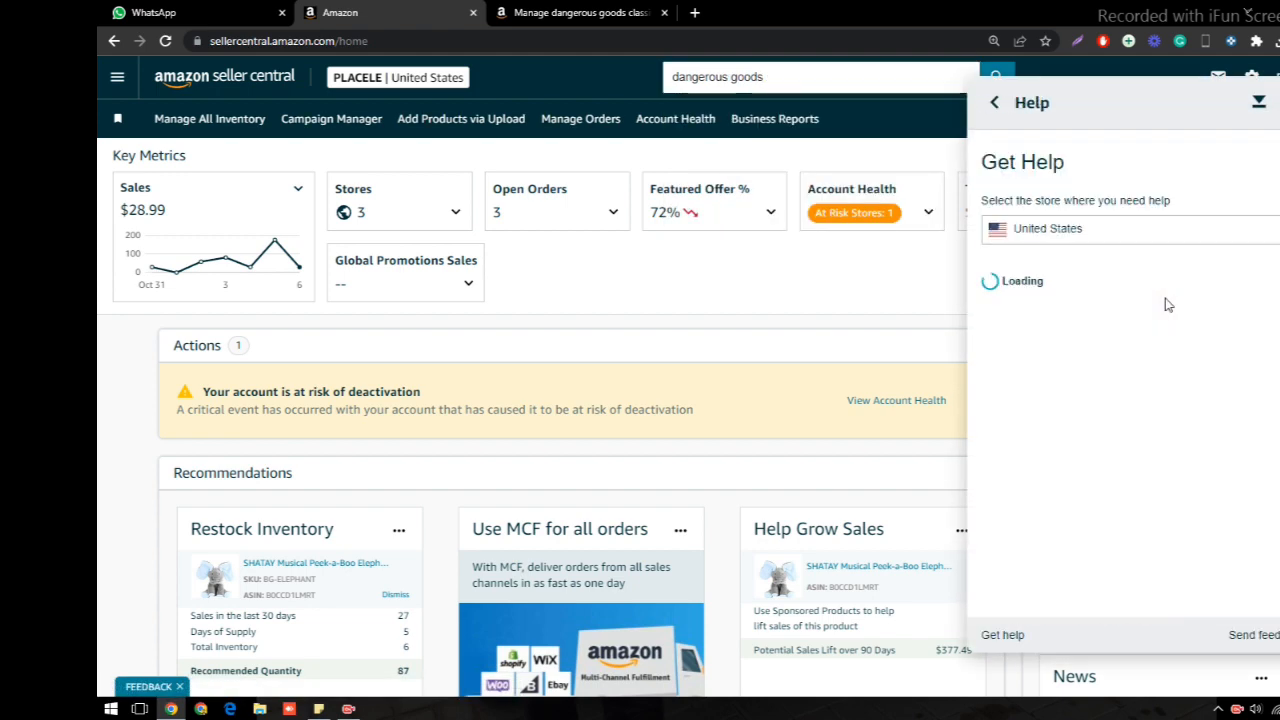
scroll(1100, 491, down, 1)
click(1108, 527)
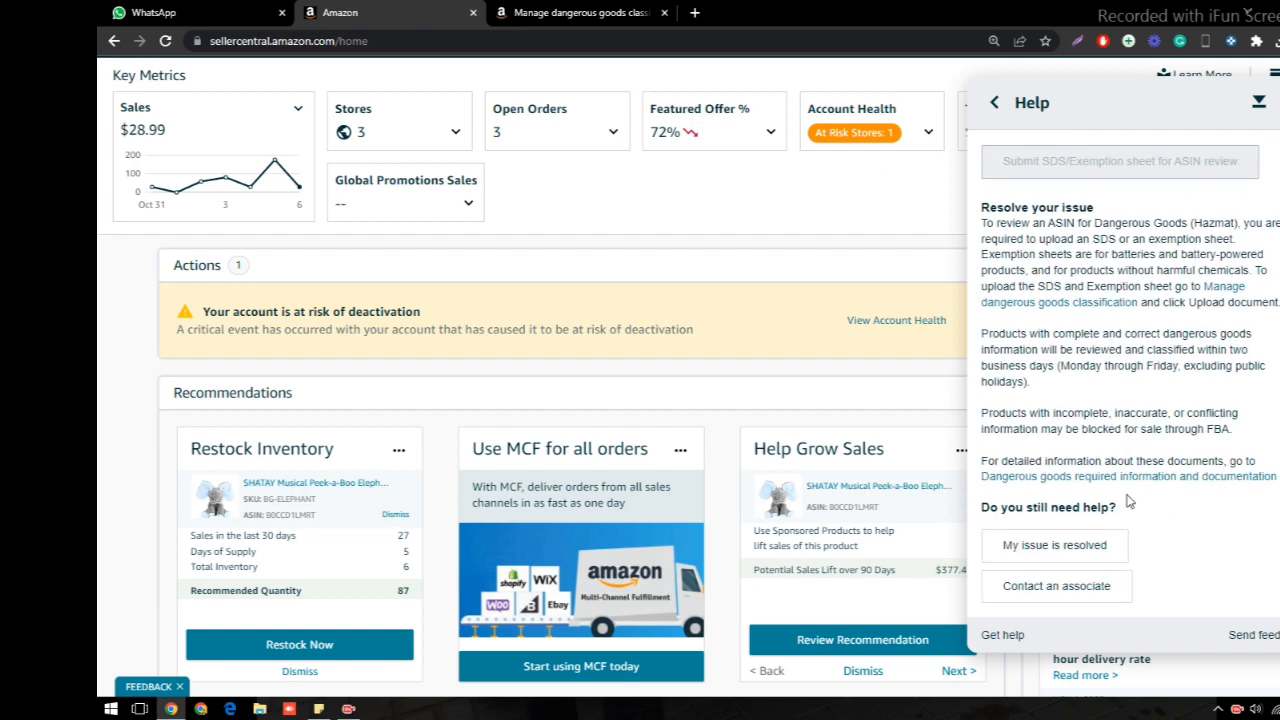
scroll(1113, 443, up, 1)
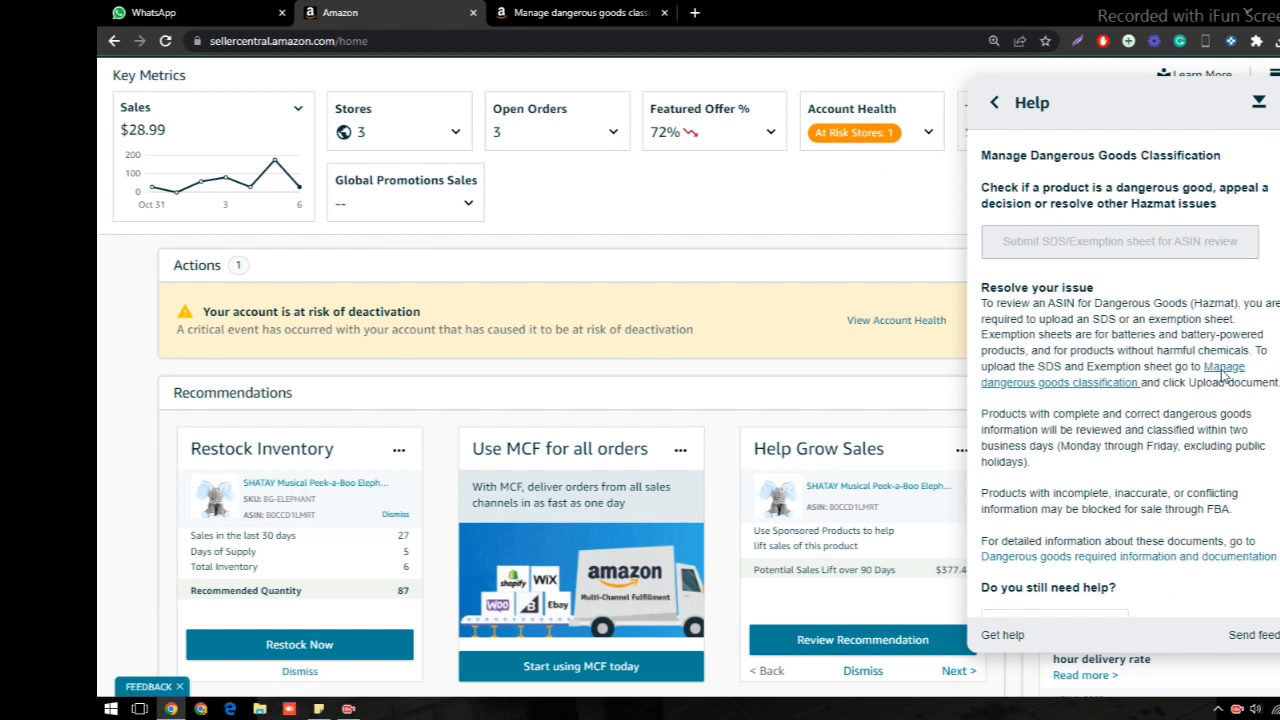
click(1220, 372)
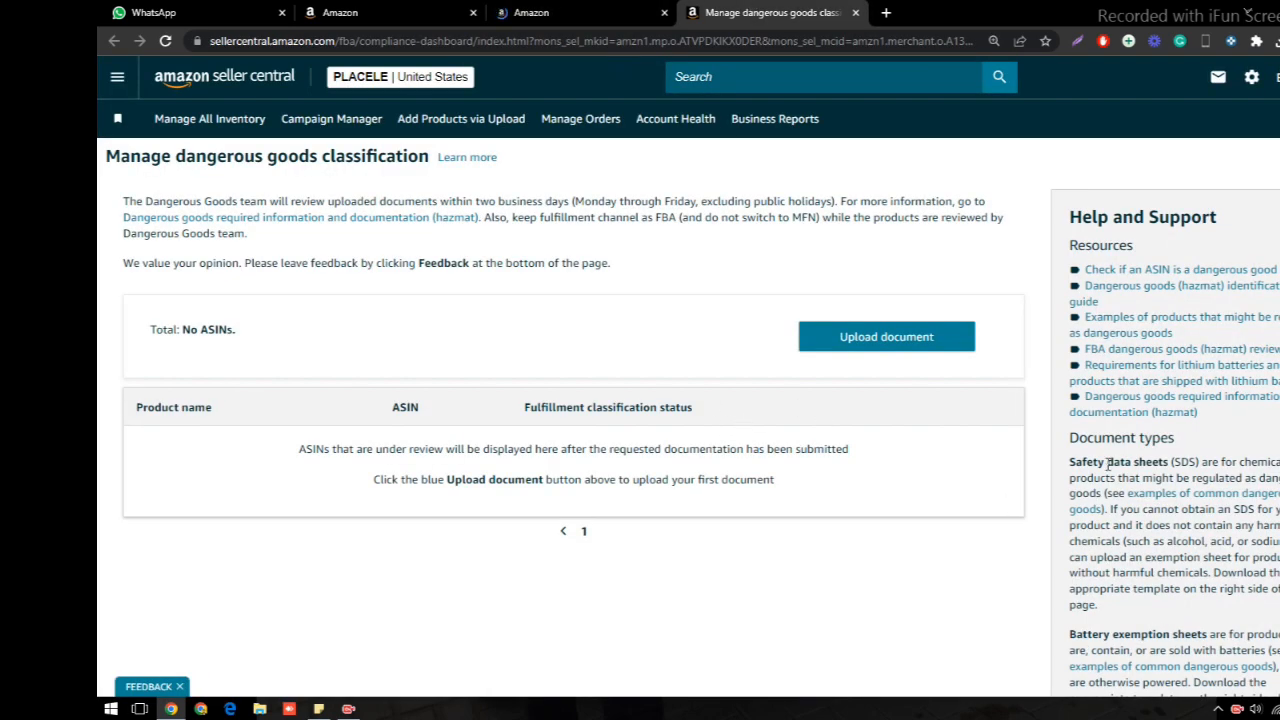
Download the English exemption sheet for battery and battery-powered products as EN_ES_Battery_Sellers and open it for editing
scroll(1108, 463, down, 3)
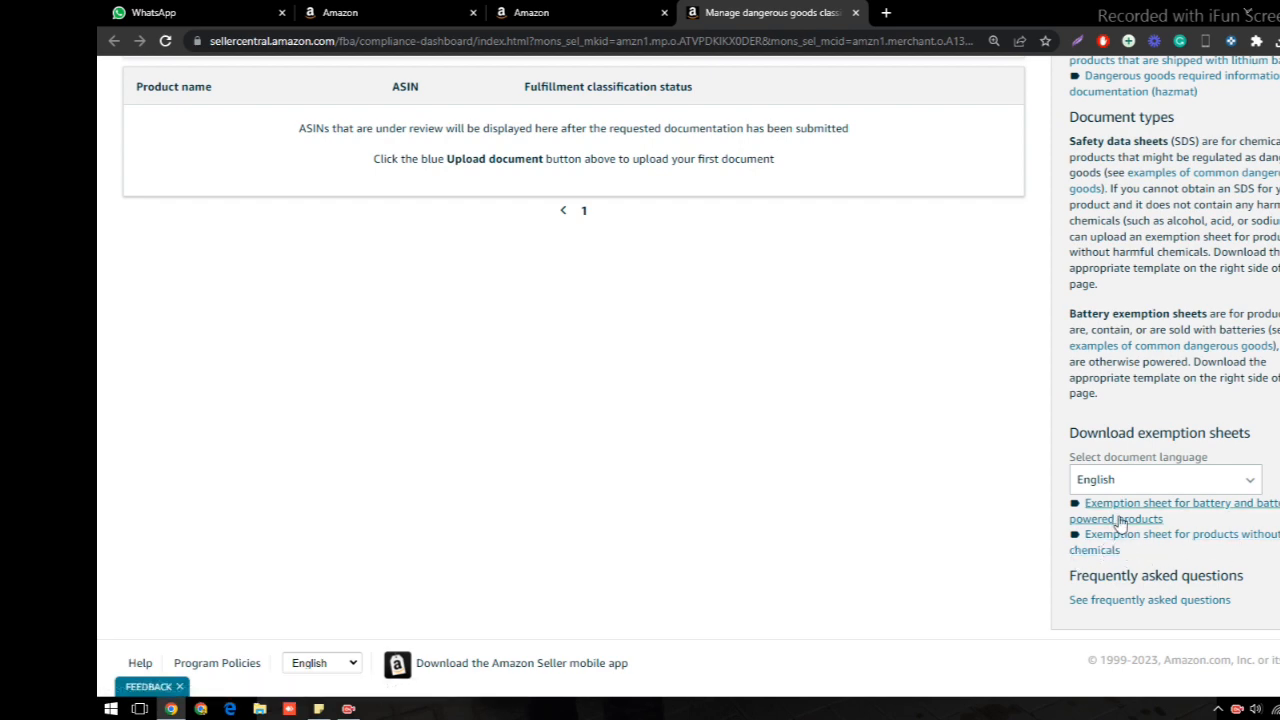
click(1120, 520)
key(Return)
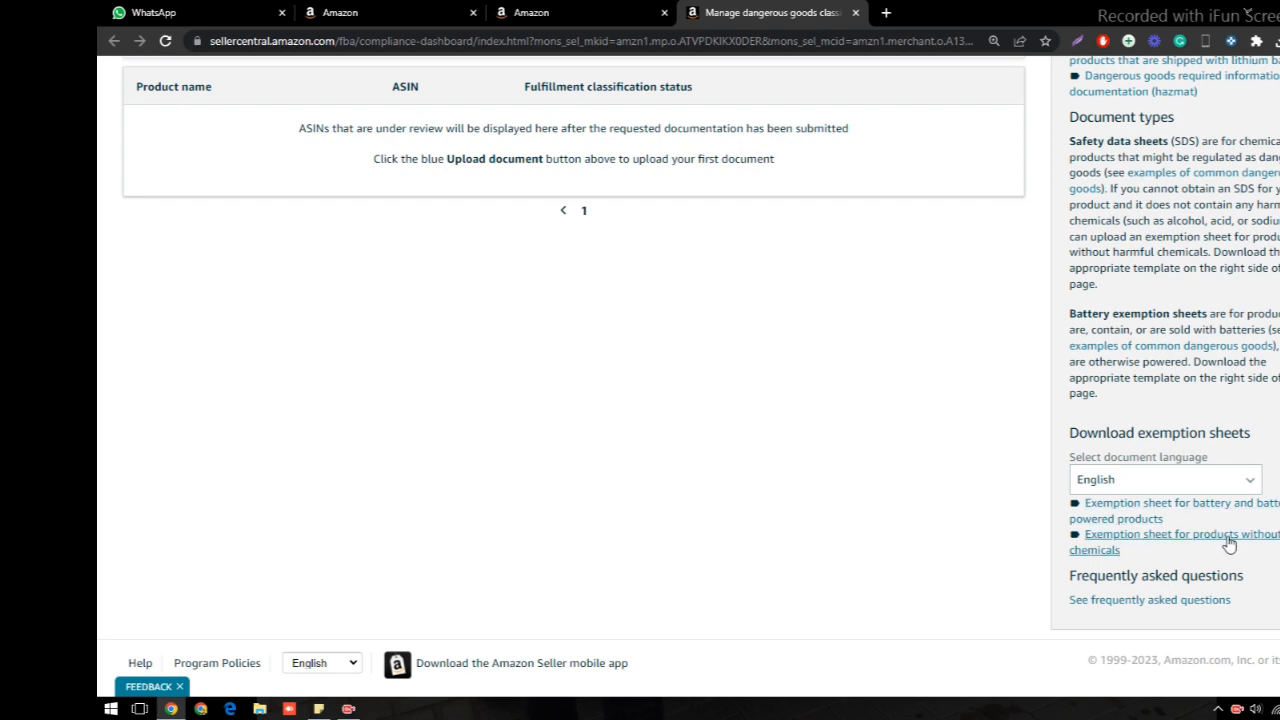
click(1118, 520)
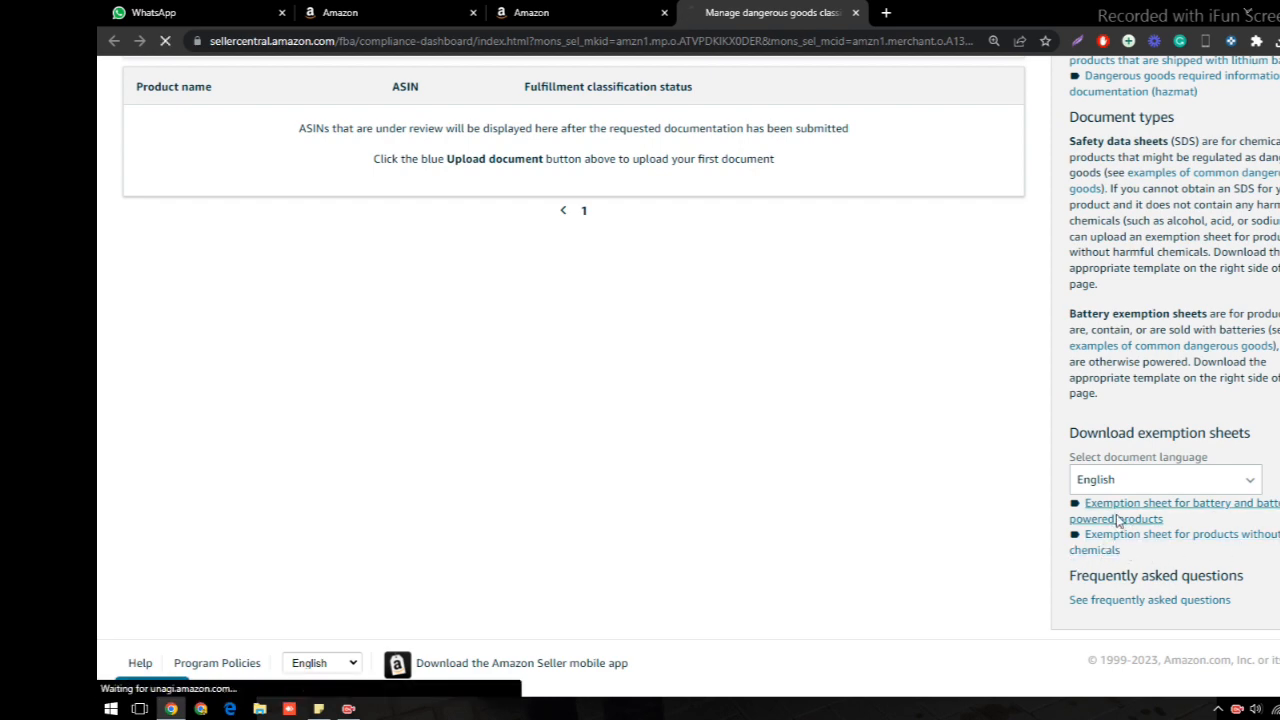
key(Return)
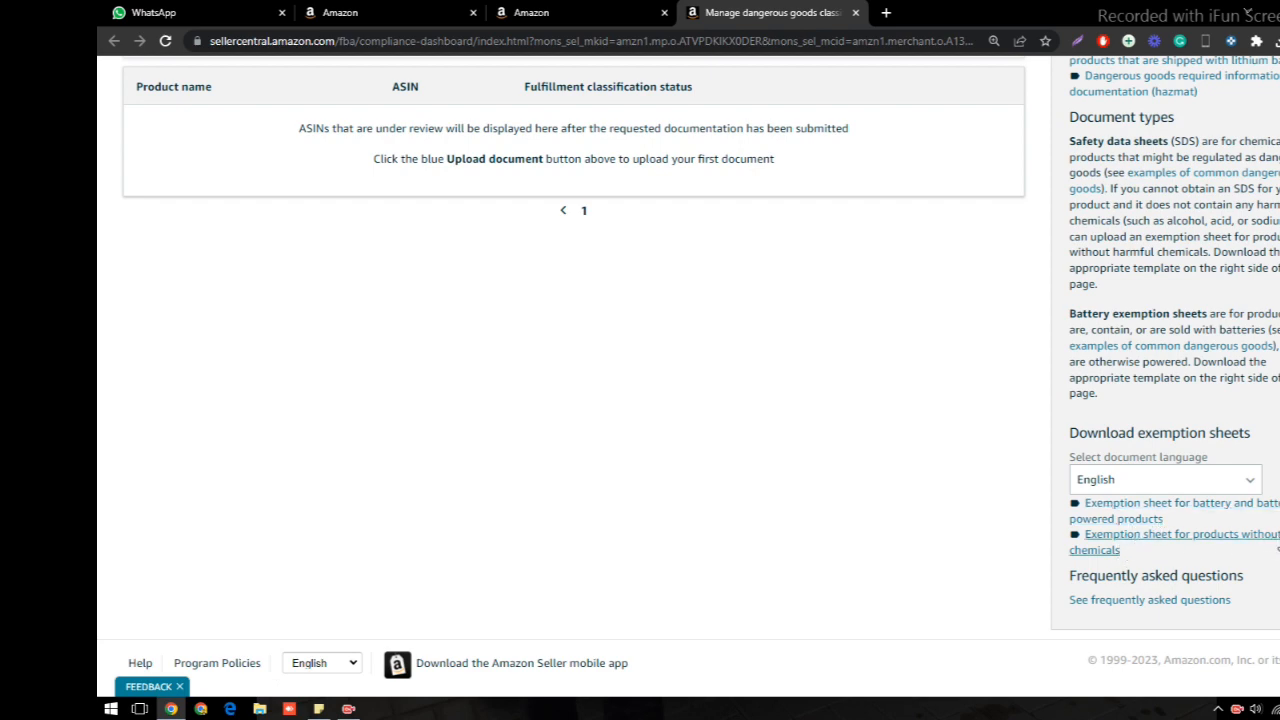
click(1118, 520)
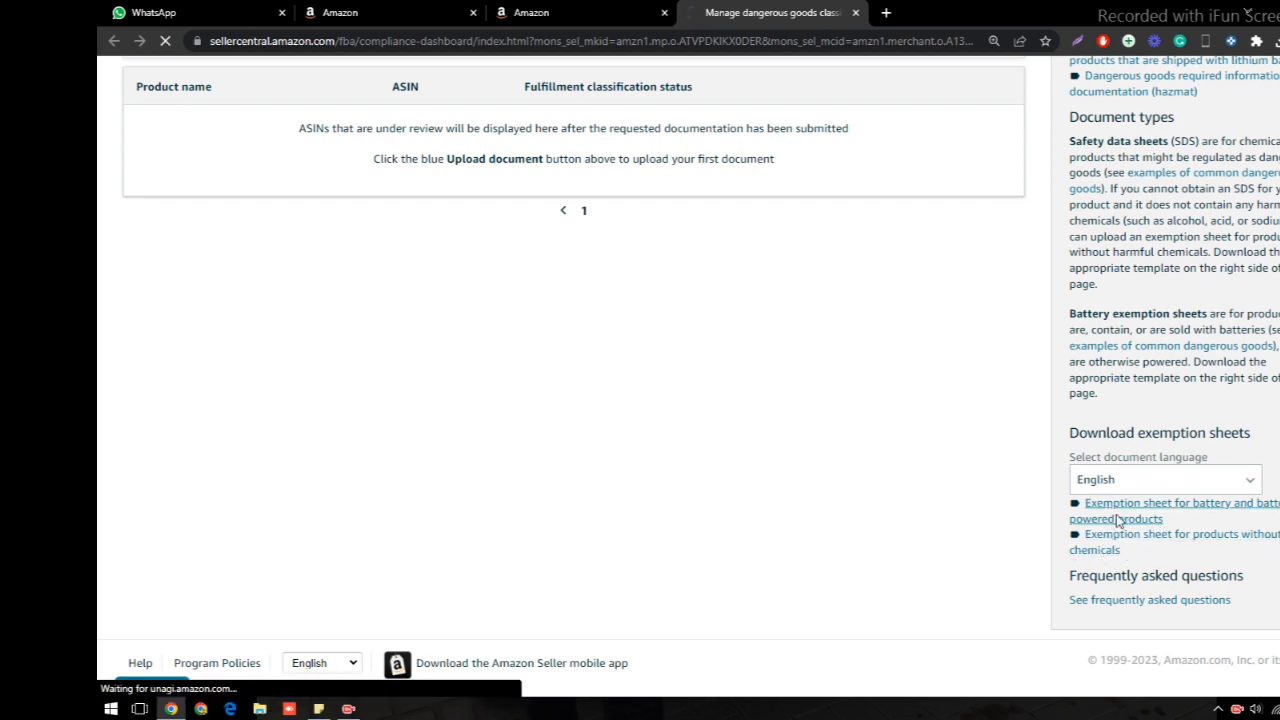
key(Return)
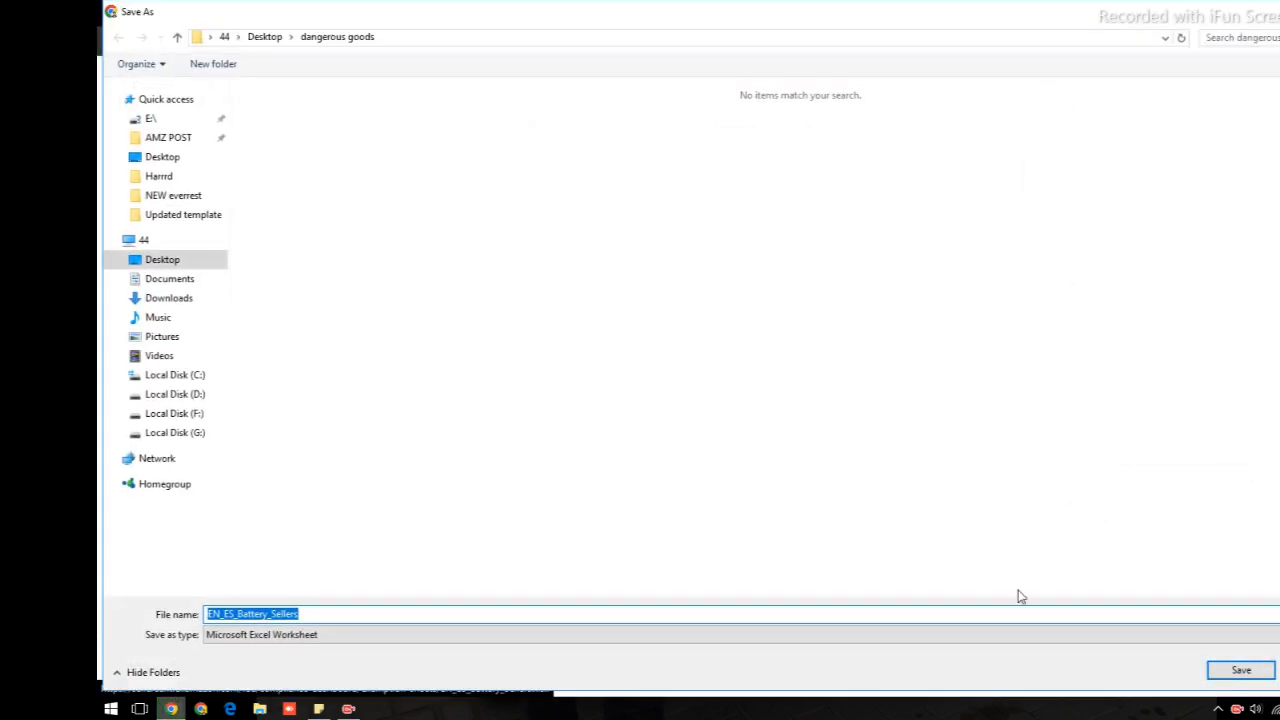
key(Return)
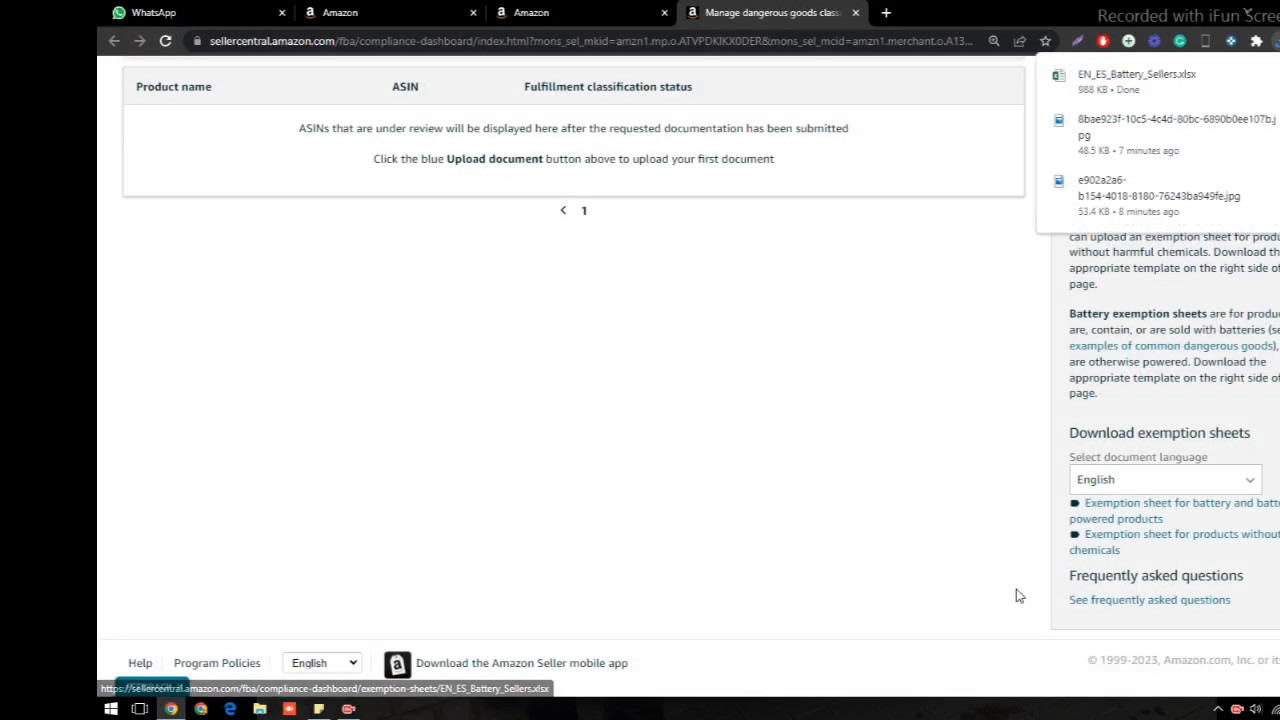
click(1145, 92)
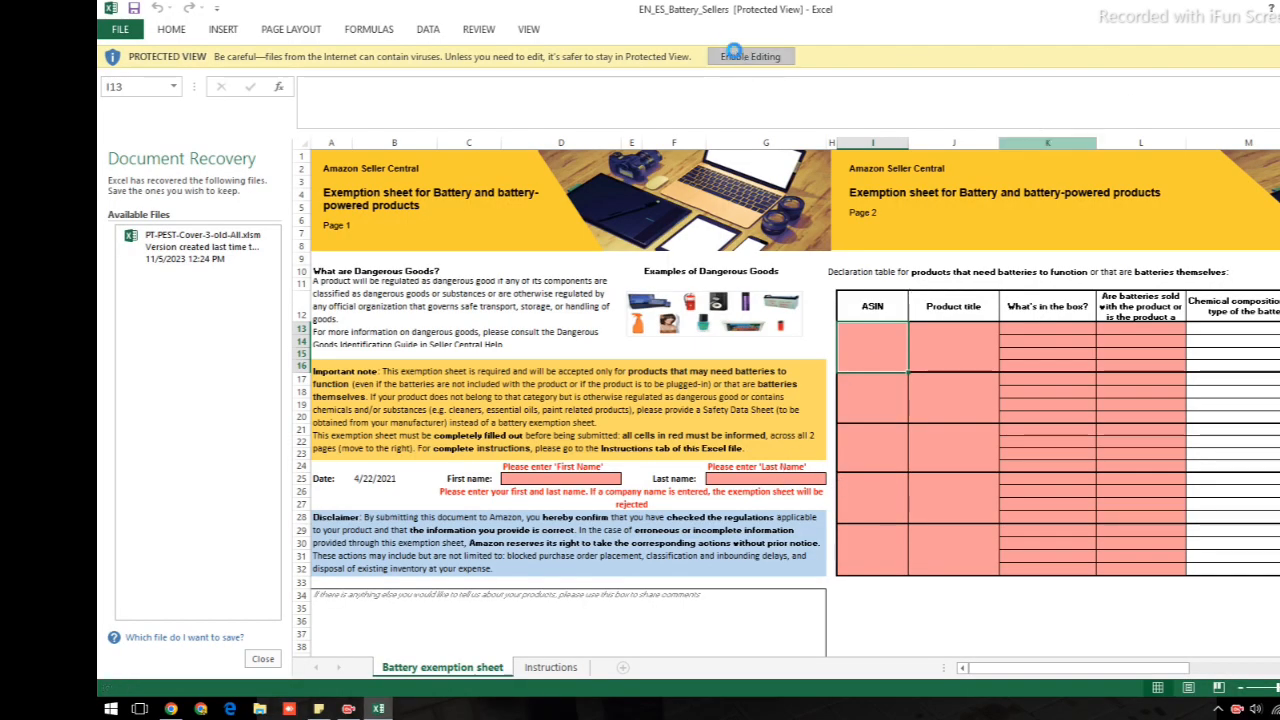
click(750, 56)
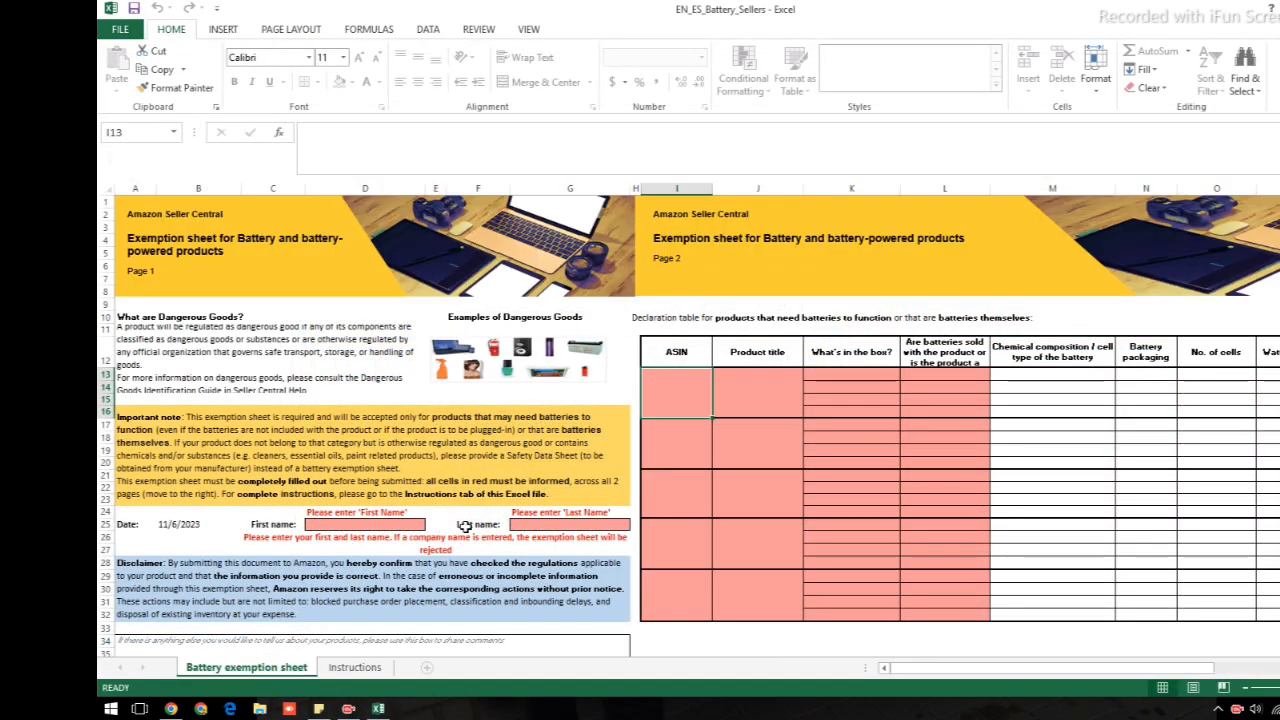
Examine the name, ASIN, product title, box contents and battery detail fields on the exemption sheet
click(290, 524)
click(481, 527)
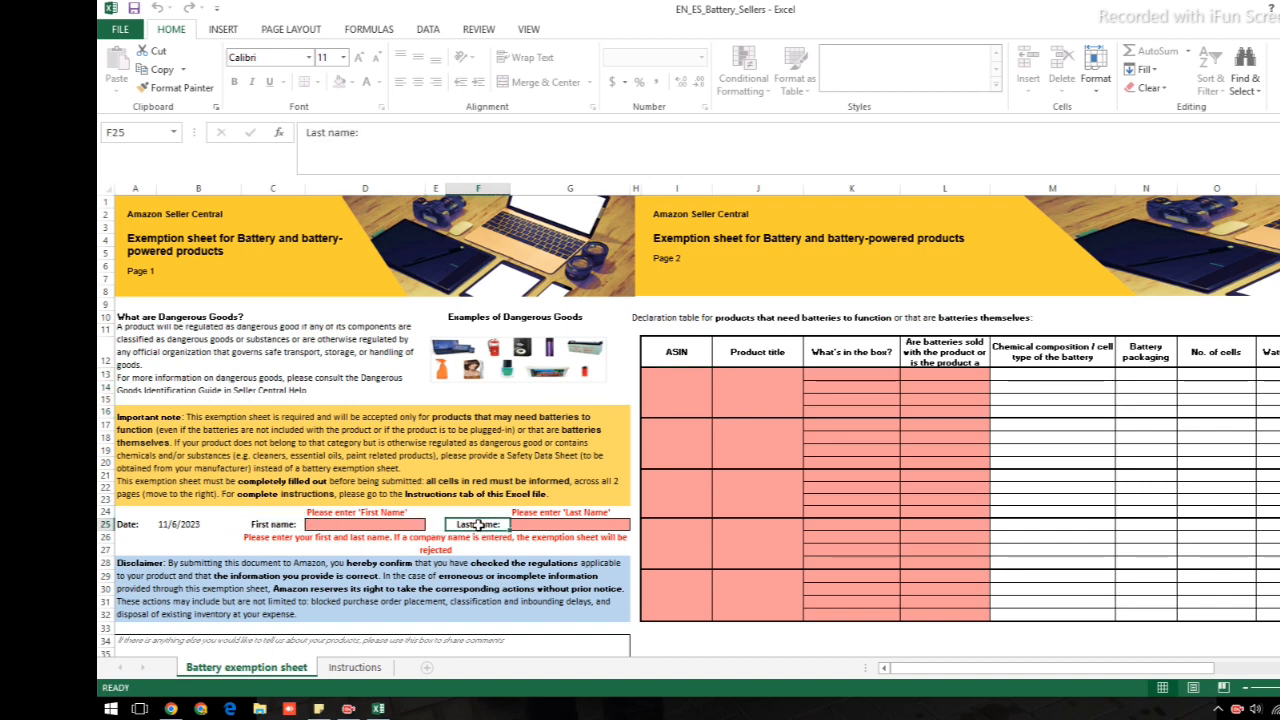
click(686, 378)
click(787, 383)
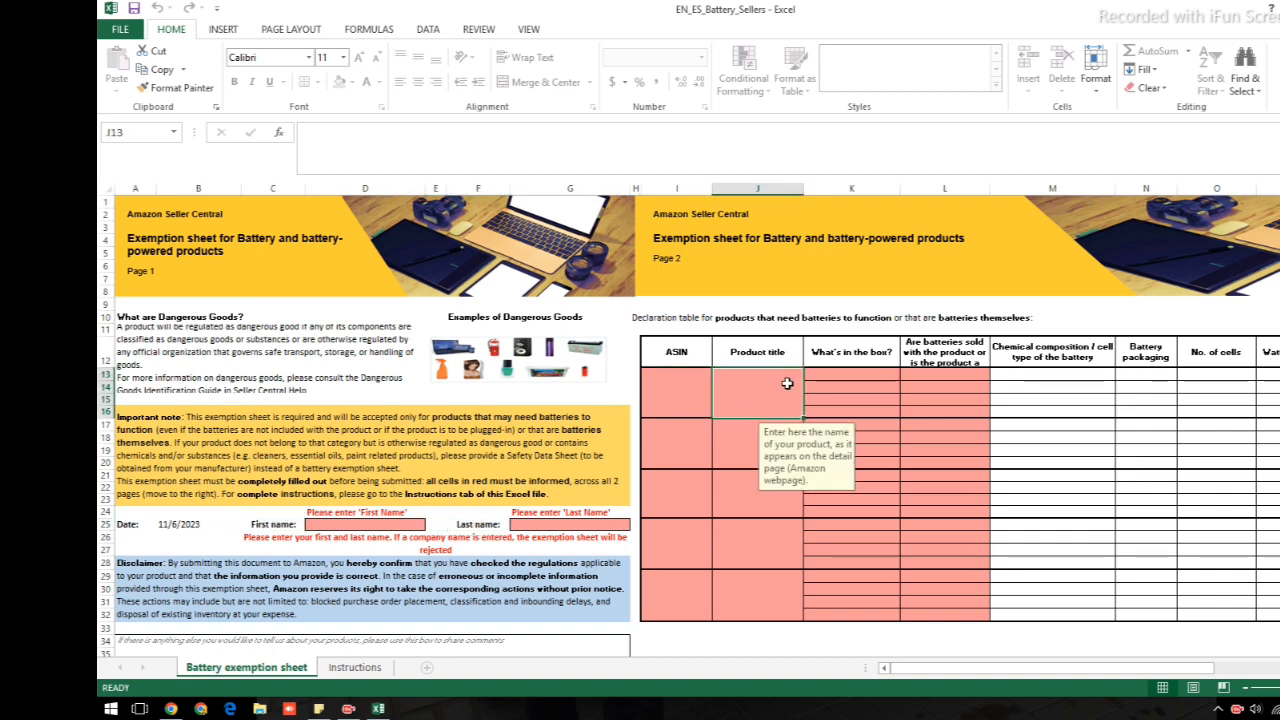
click(849, 383)
click(945, 381)
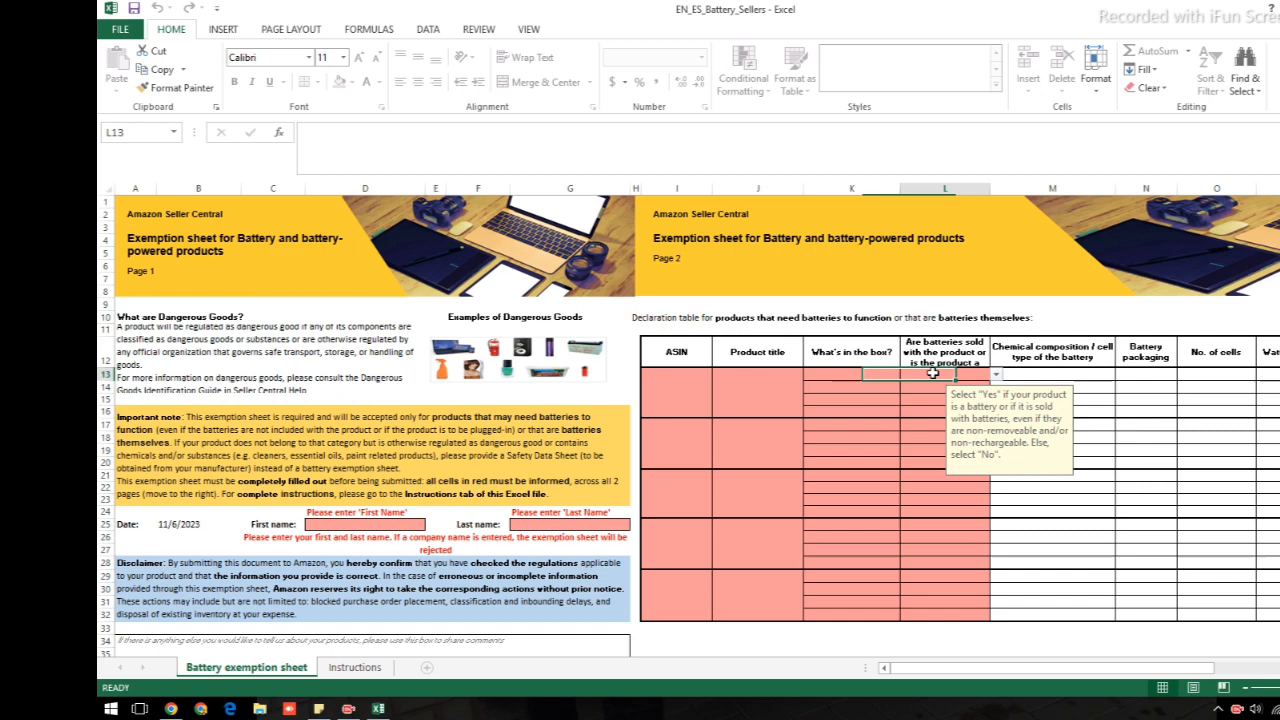
click(1052, 358)
click(1137, 377)
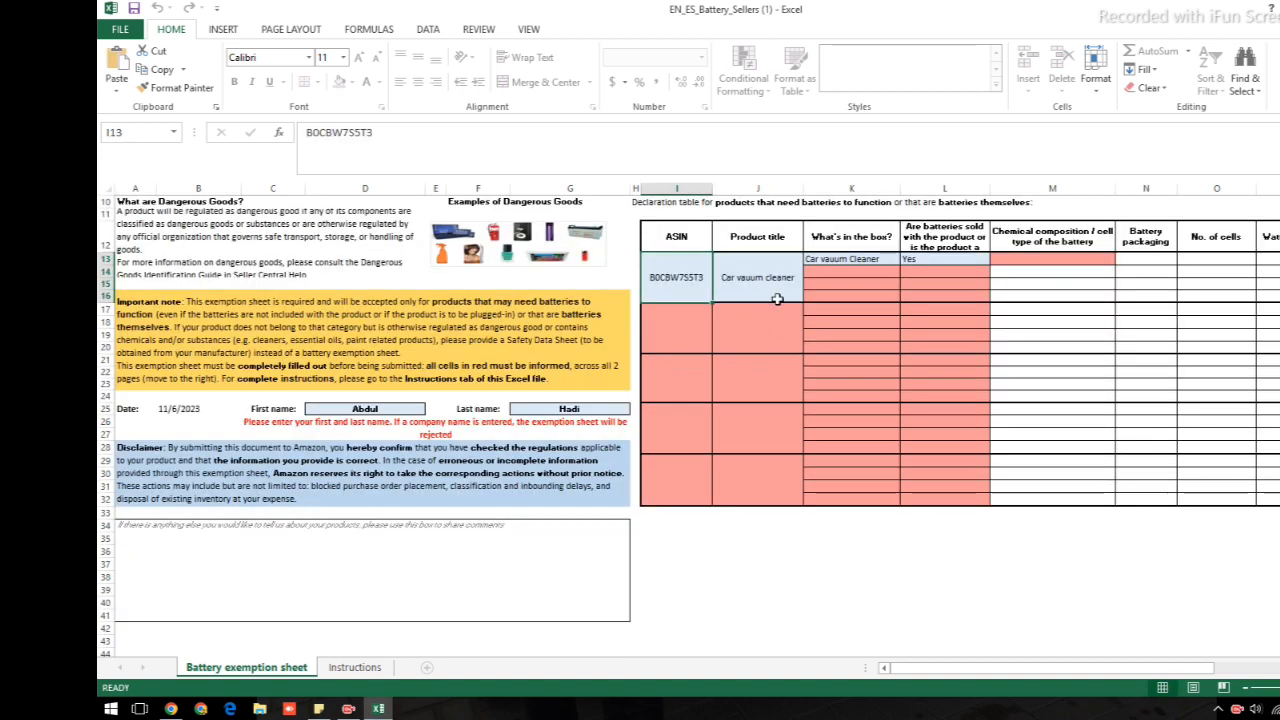
Replace the product title in J13 with the full listing title beginning "BYPAX Car Vacuum Cleaner is Equipped with a Powerful Motor"
click(771, 281)
key(ctrl+v)
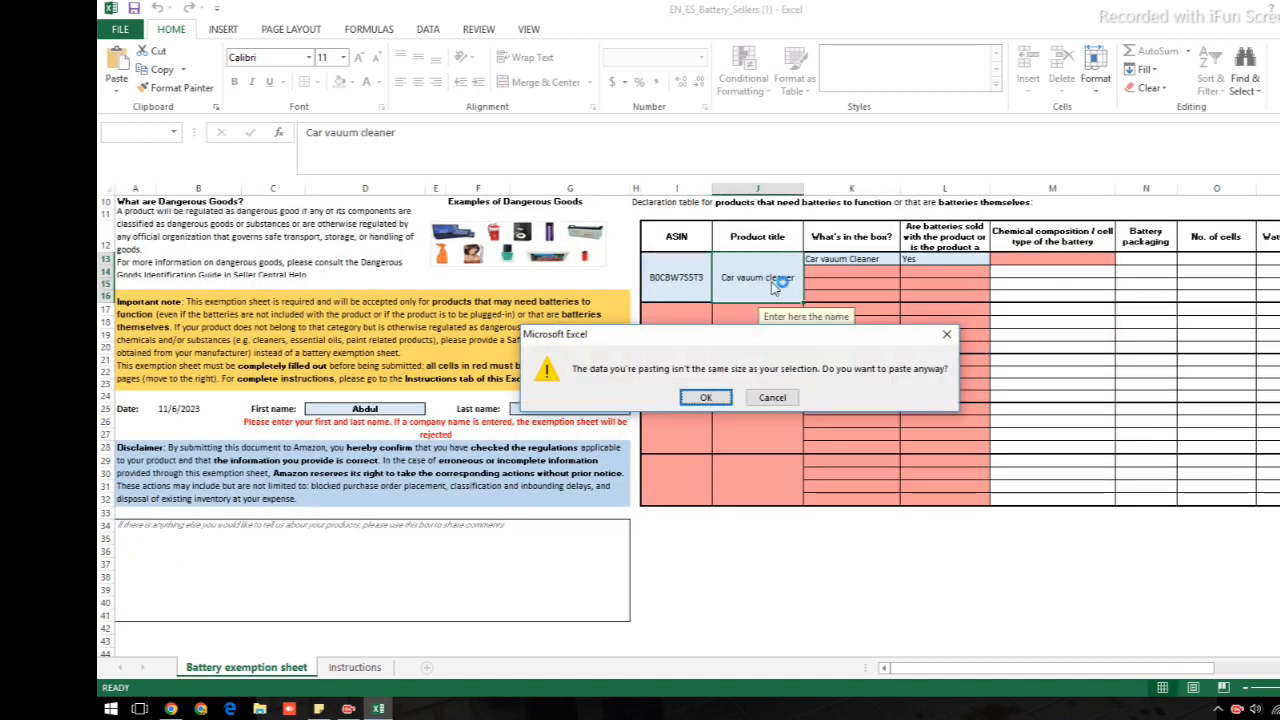
click(705, 397)
click(733, 408)
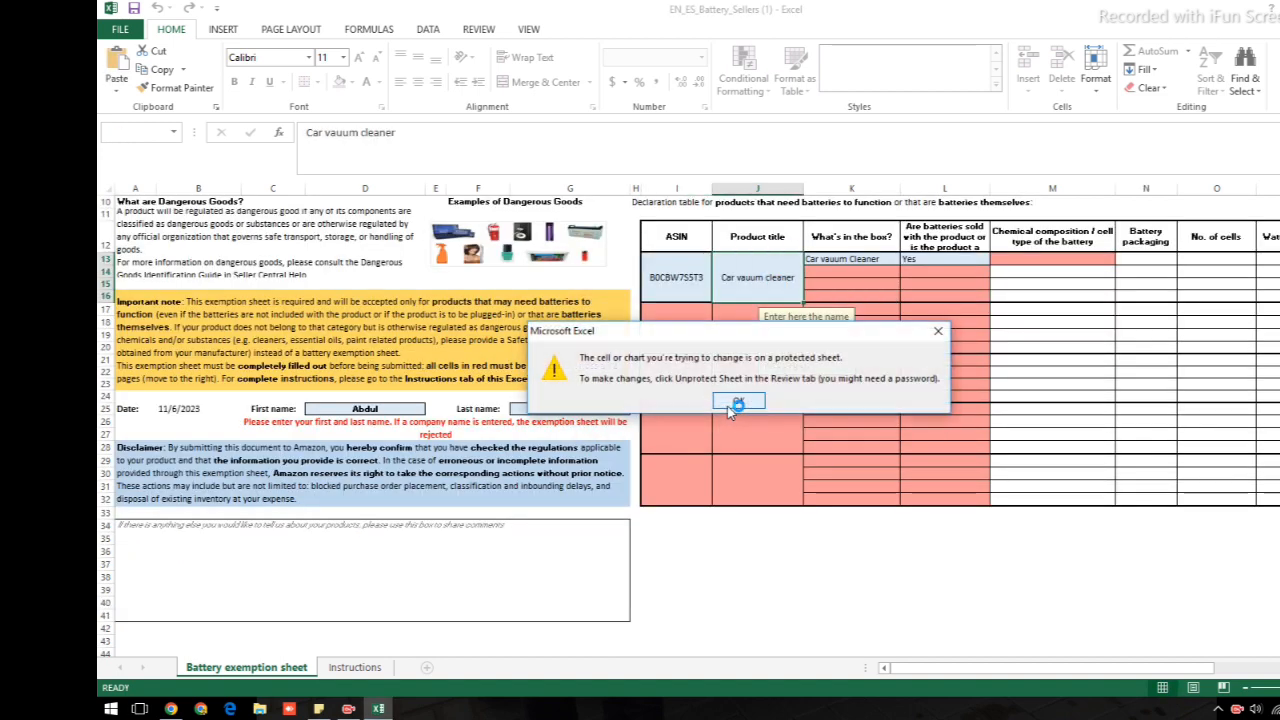
click(745, 400)
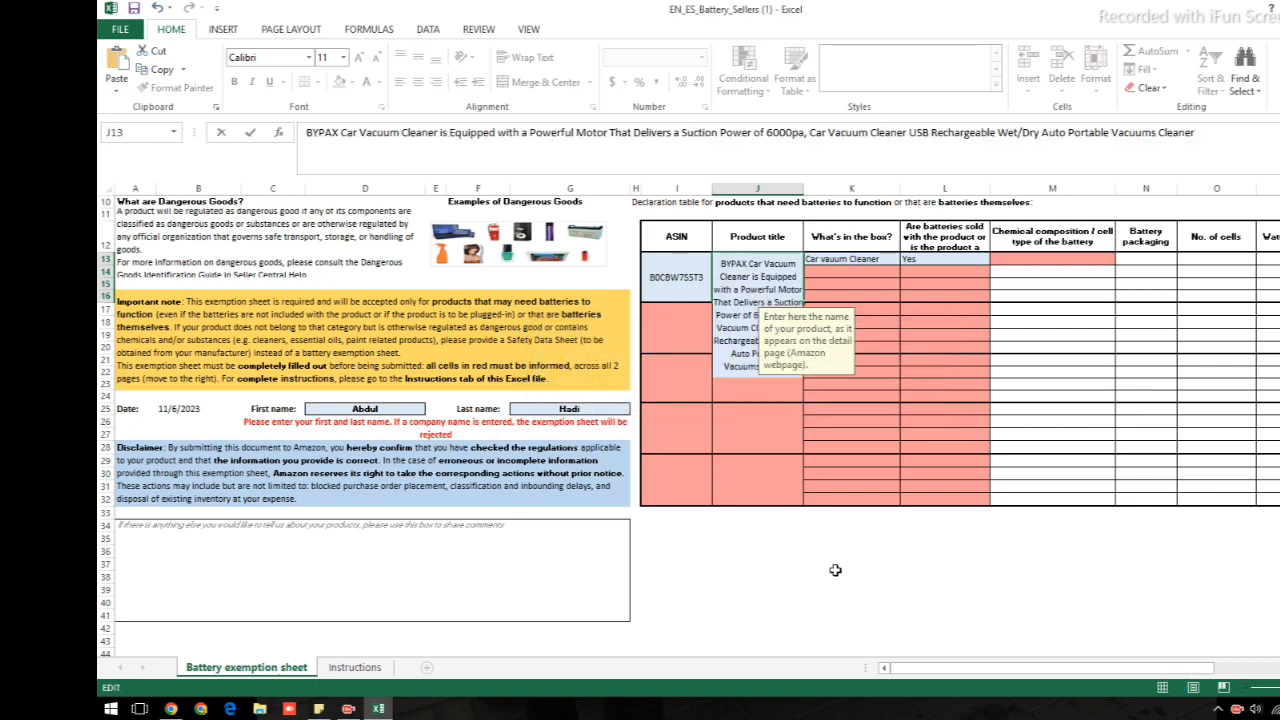
click(835, 567)
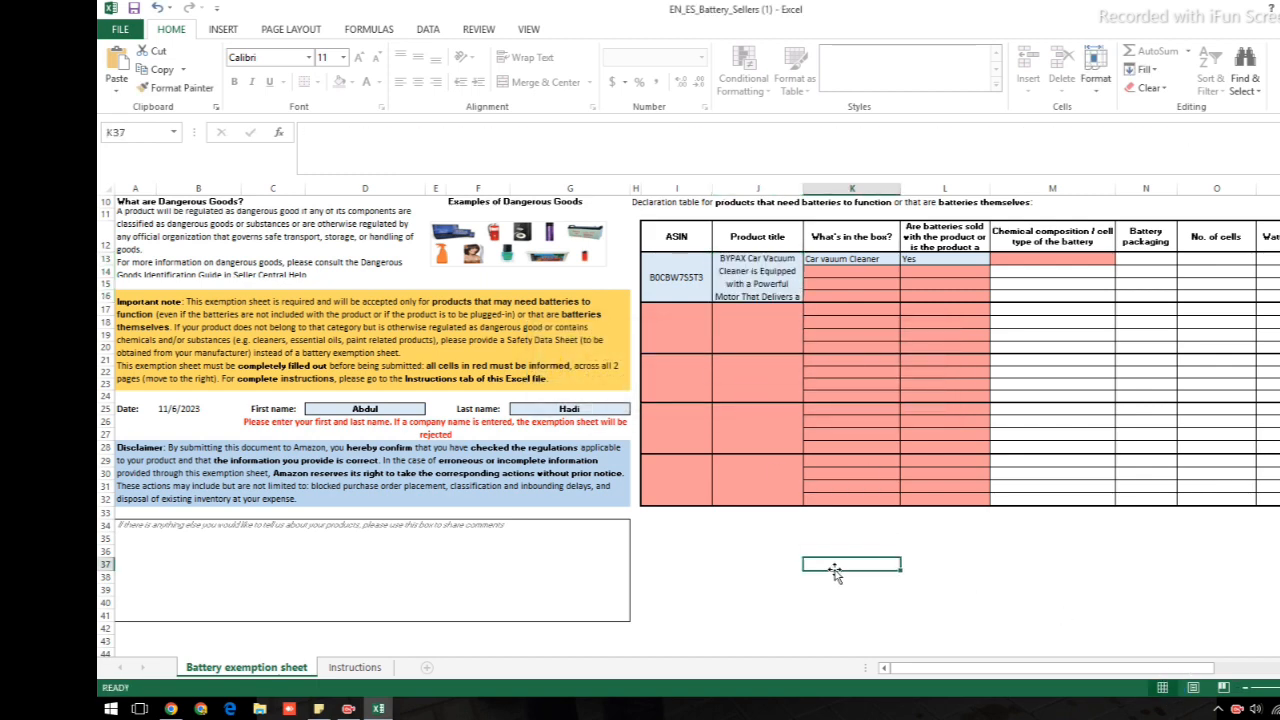
Copy "long flat nozzle" from the Notepad list into the What's in the box? cell K14 in Excel
click(848, 261)
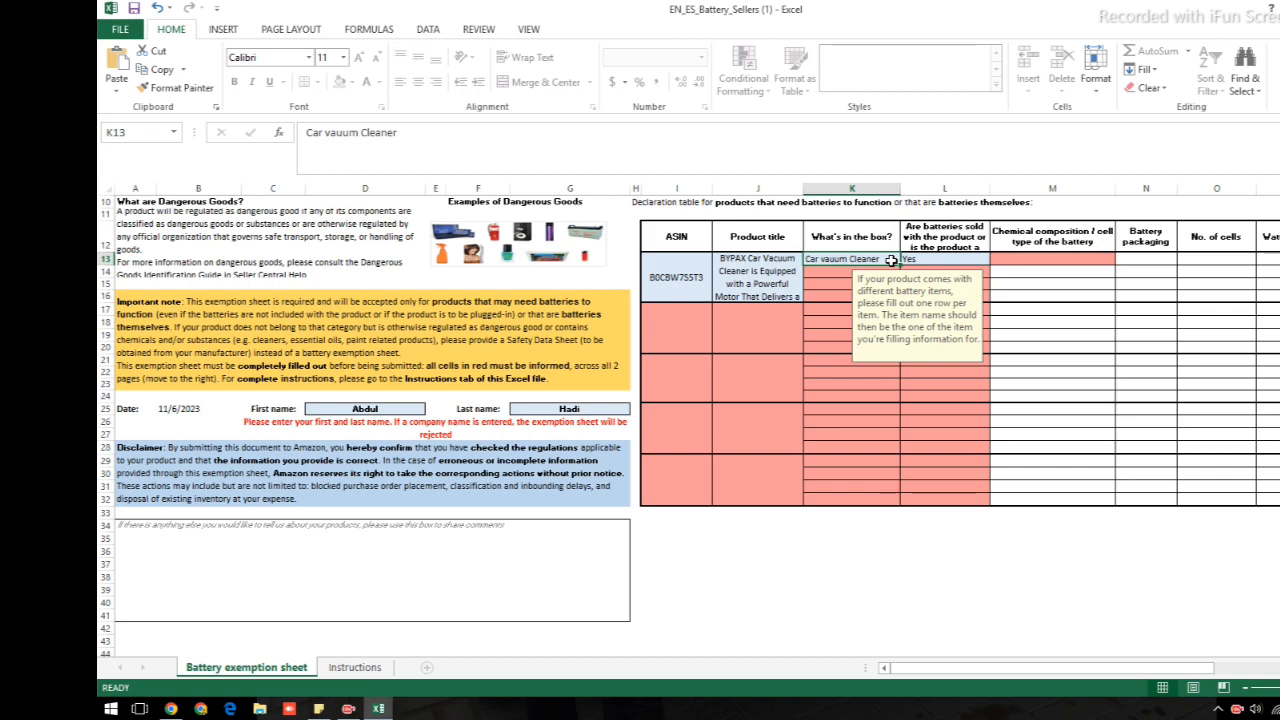
click(838, 271)
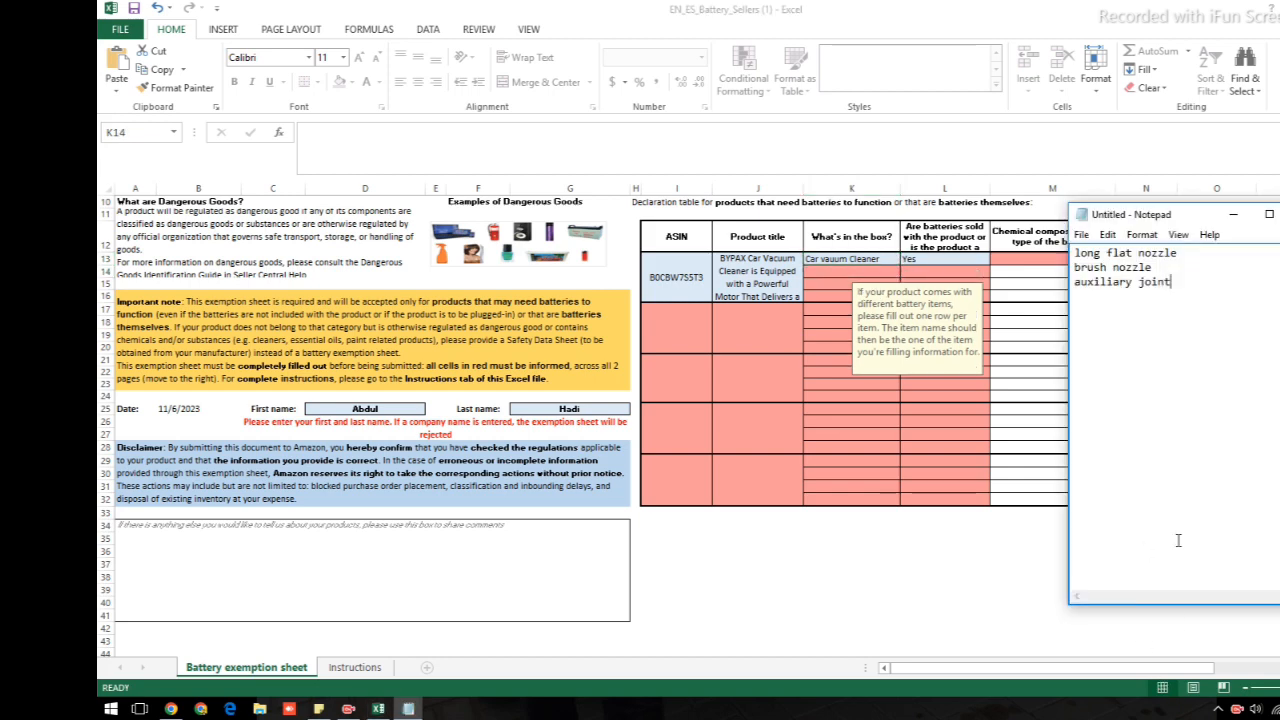
drag(1187, 257, 1065, 258)
key(ctrl+c)
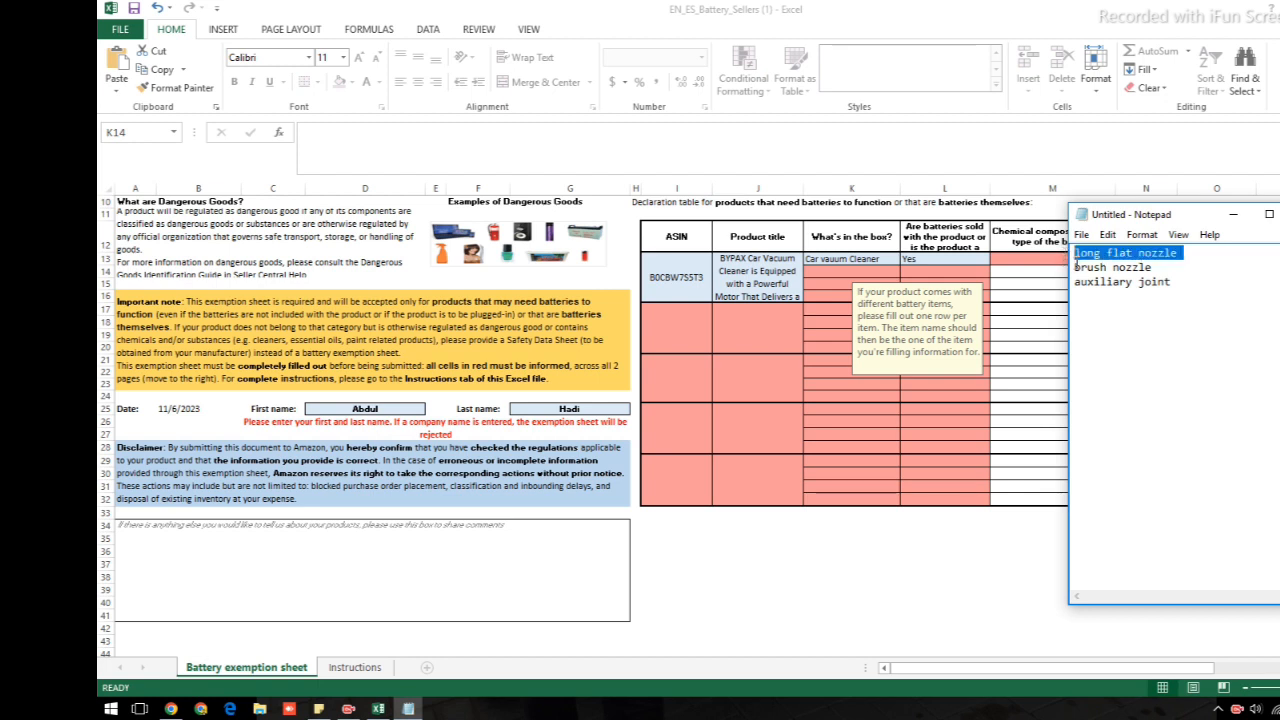
click(820, 272)
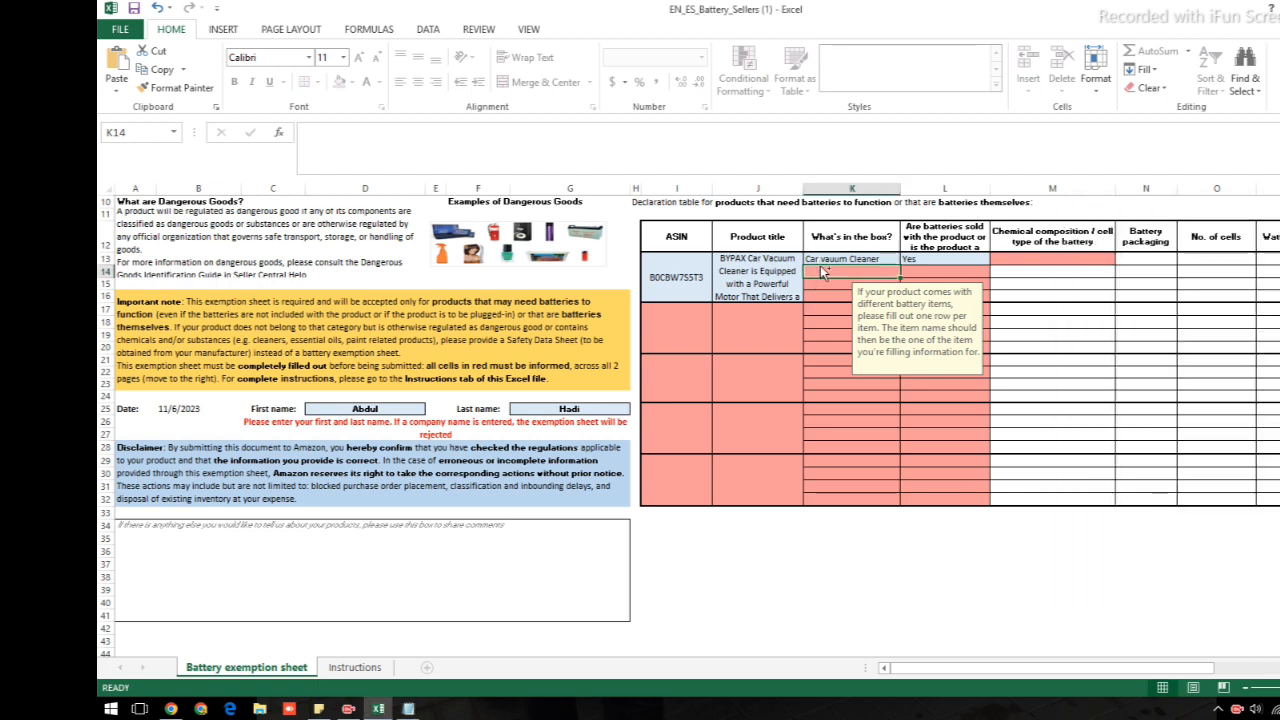
key(ctrl+v)
Copy "brush nozzle" from the Notepad list into the What's in the box? cell K15 in Excel
click(408, 709)
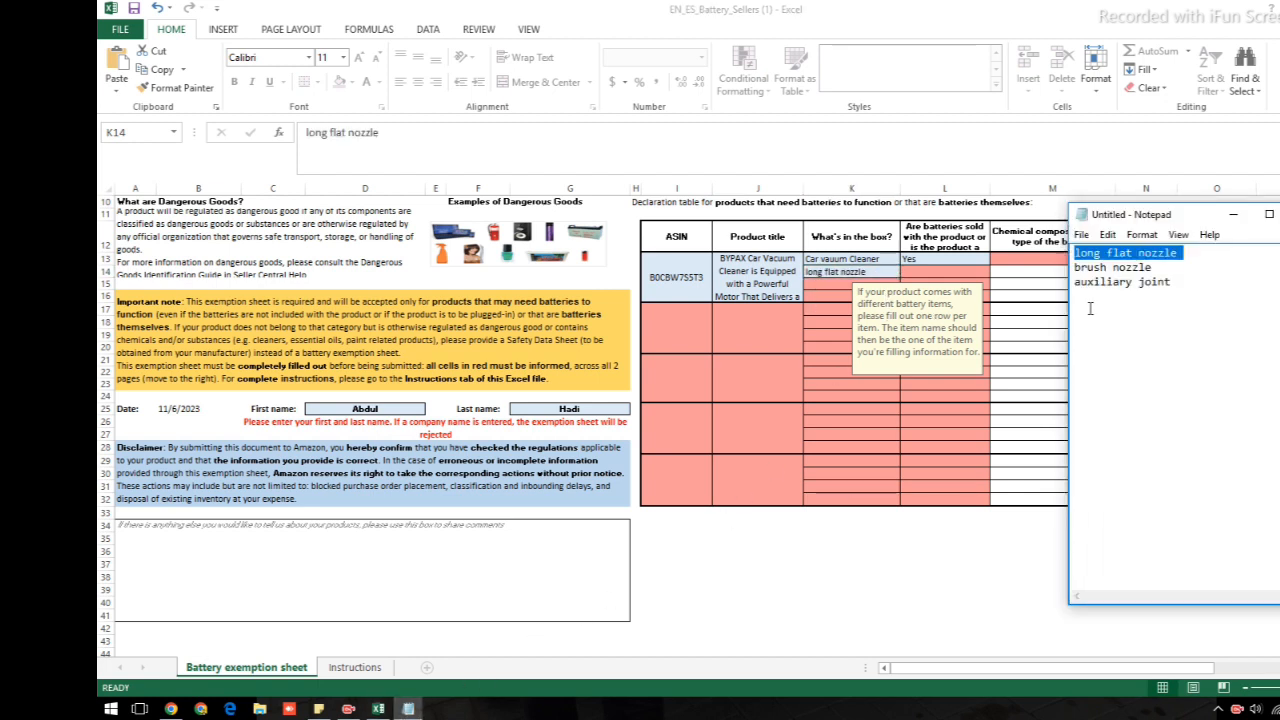
drag(1157, 267, 1073, 267)
key(ctrl+c)
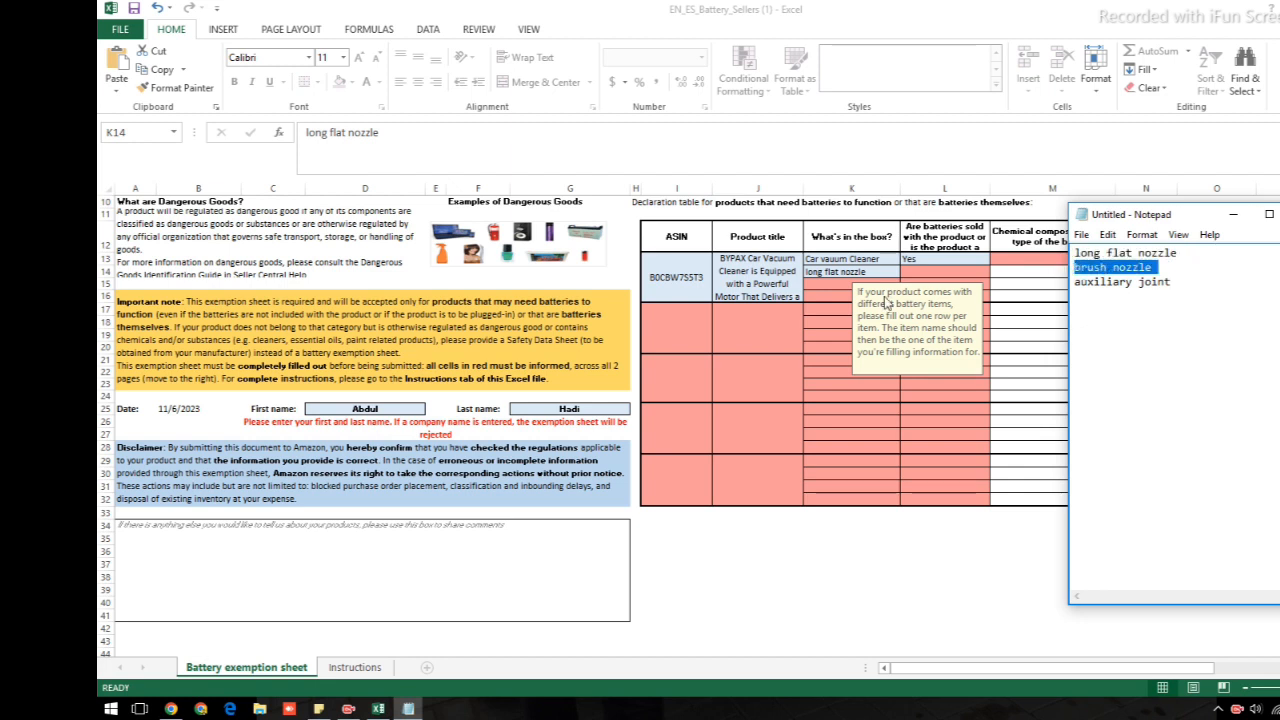
click(841, 285)
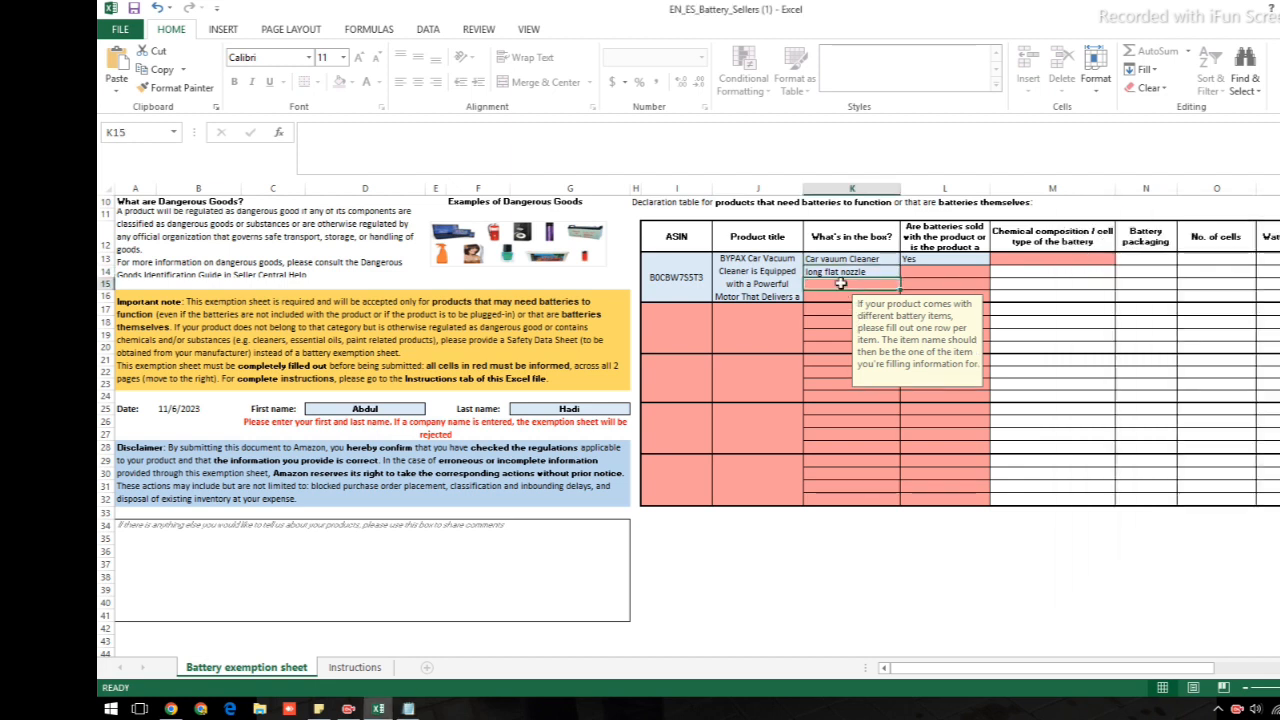
key(ctrl+v)
Enter "auxiliary joint" from the Notepad list into the What's in the box? cell K16 in Excel
click(412, 709)
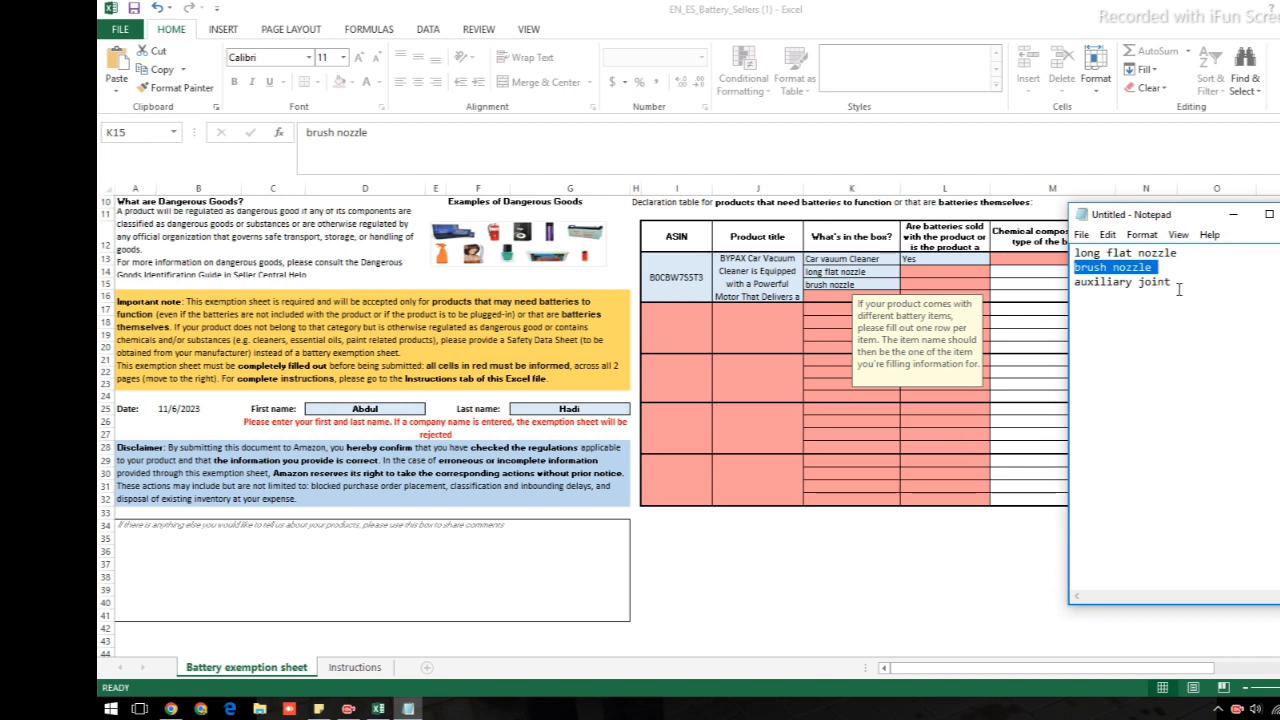
drag(1179, 289, 1075, 285)
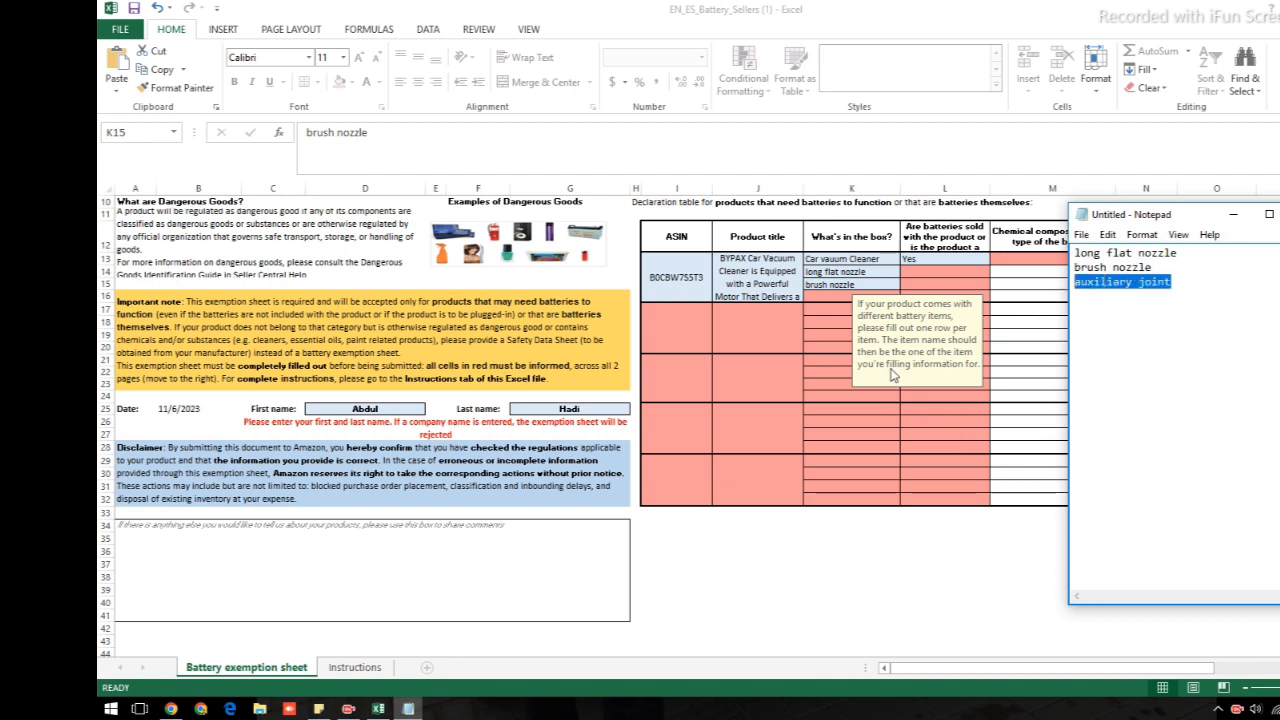
click(836, 303)
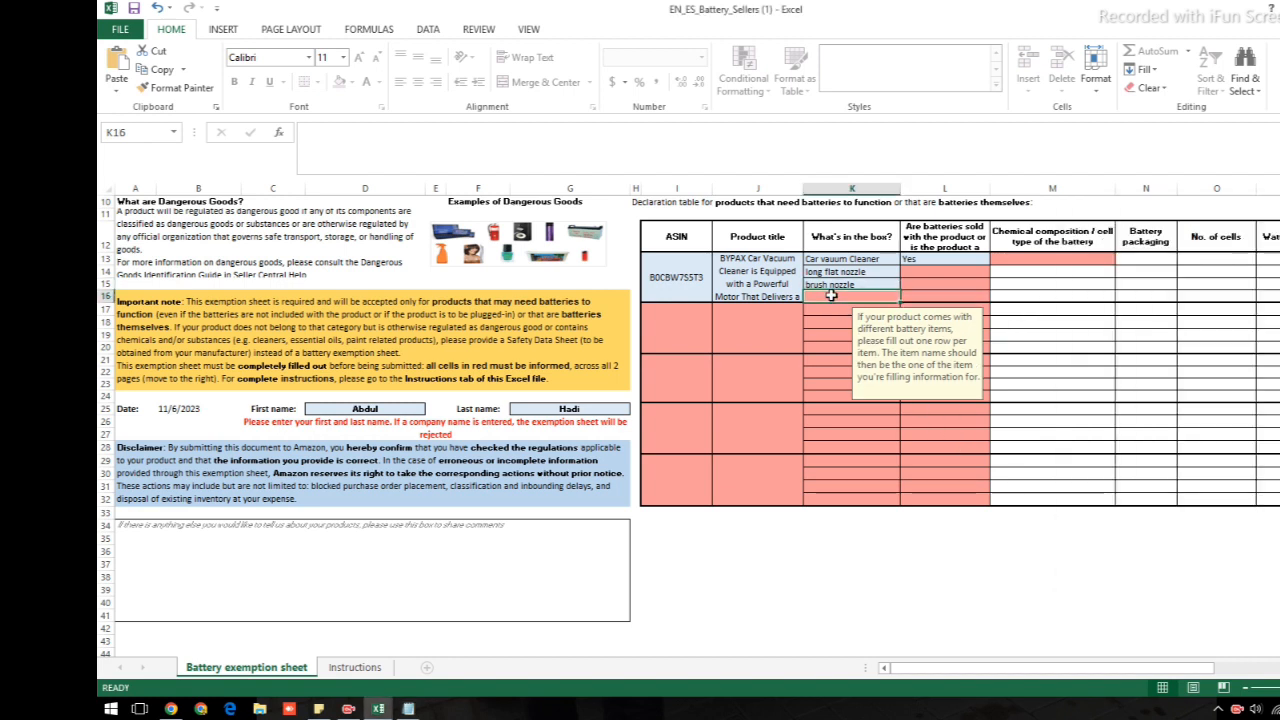
text(auxiliary joint)
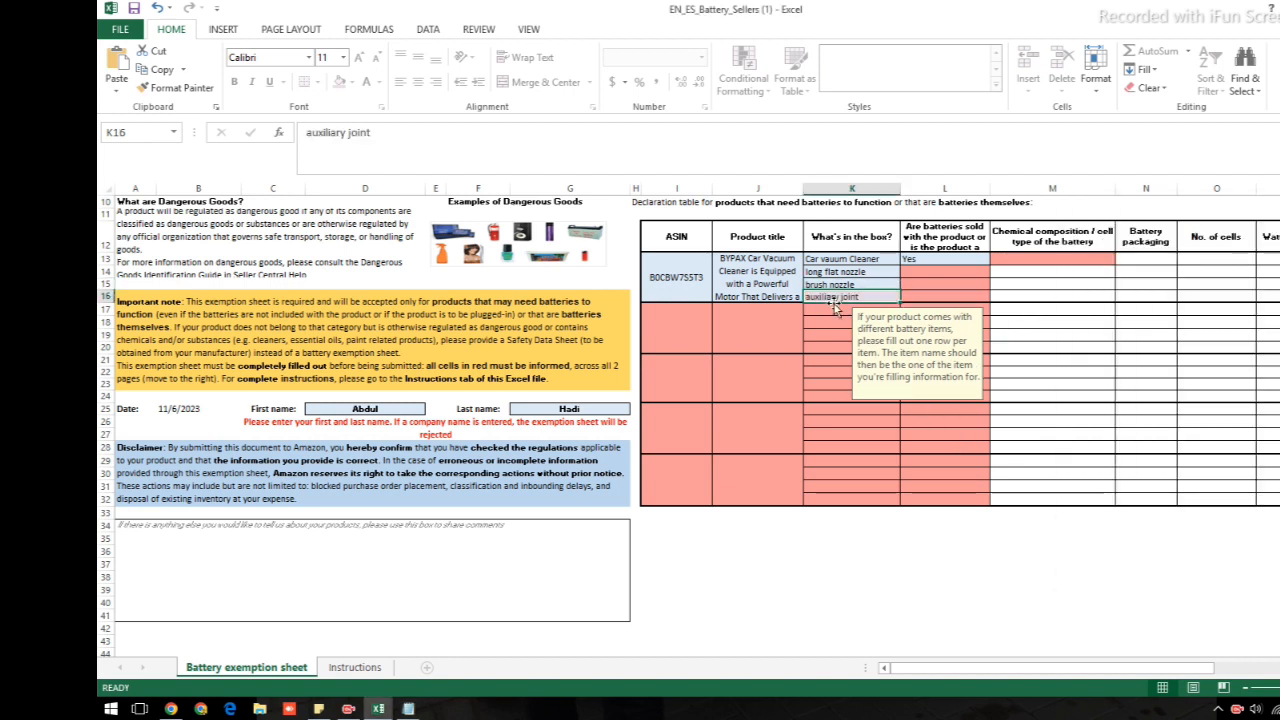
Read the full battery question in header L12 and select Yes for the car vacuum cleaner in L13
click(985, 243)
drag(607, 132, 302, 133)
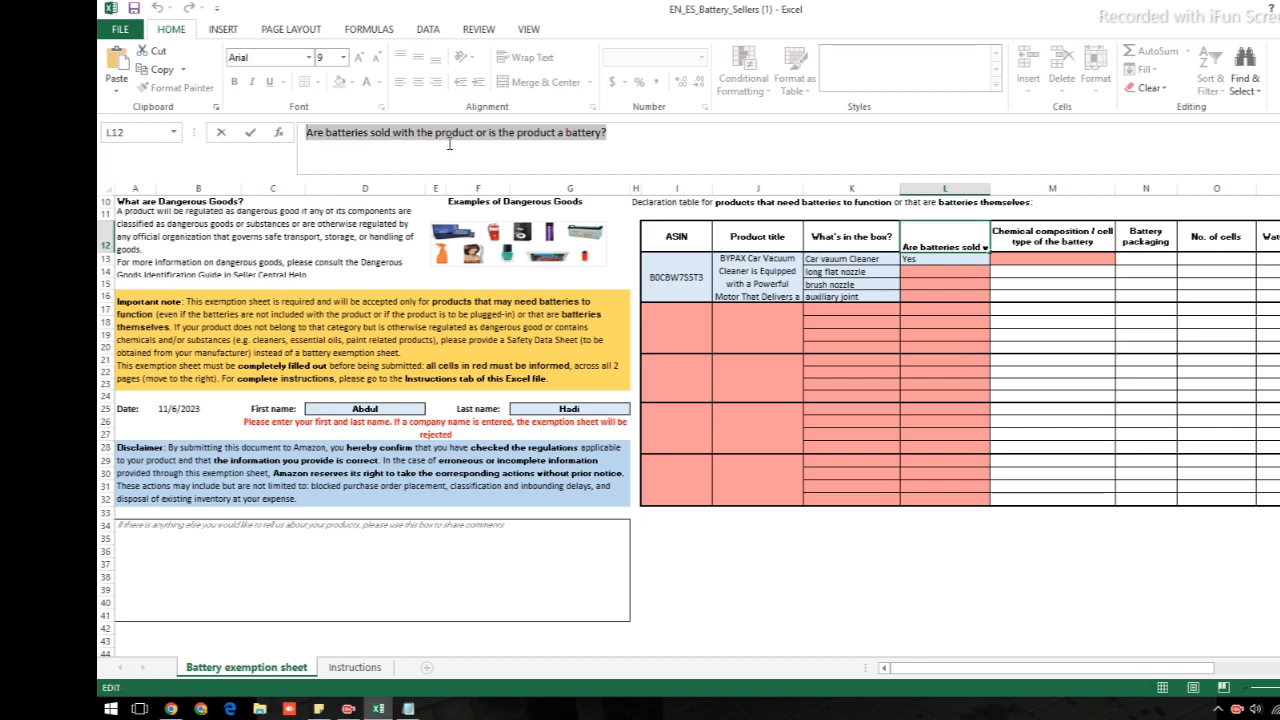
click(928, 258)
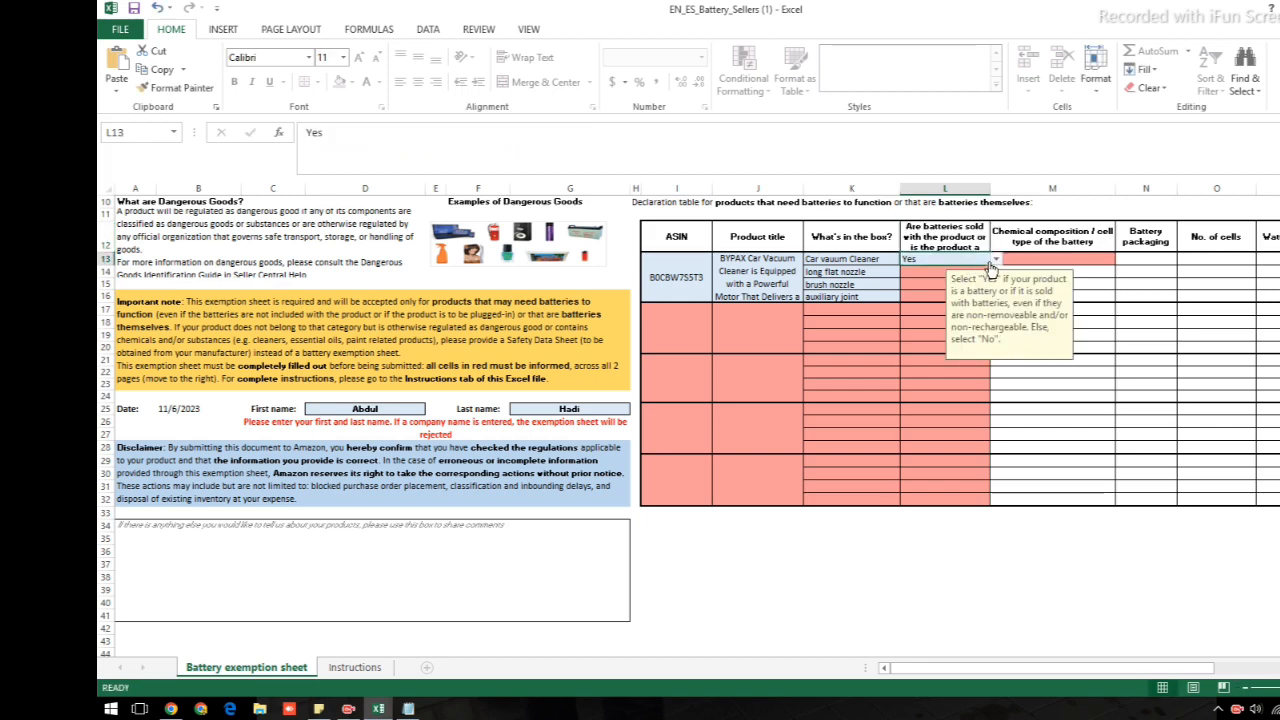
click(996, 259)
click(930, 271)
click(946, 321)
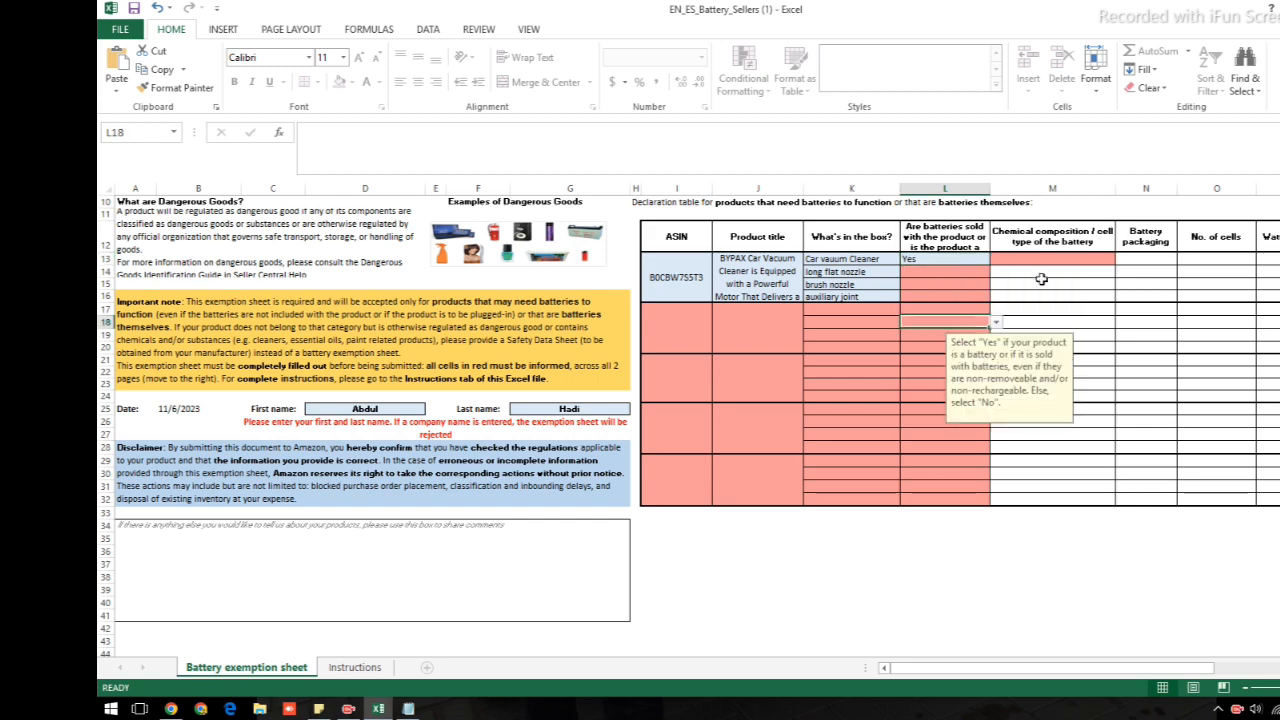
Look up the battery type for M13 in the battery information image and supplier chat screenshot from the Desktop's dangerous goods folder
click(1063, 260)
click(1121, 259)
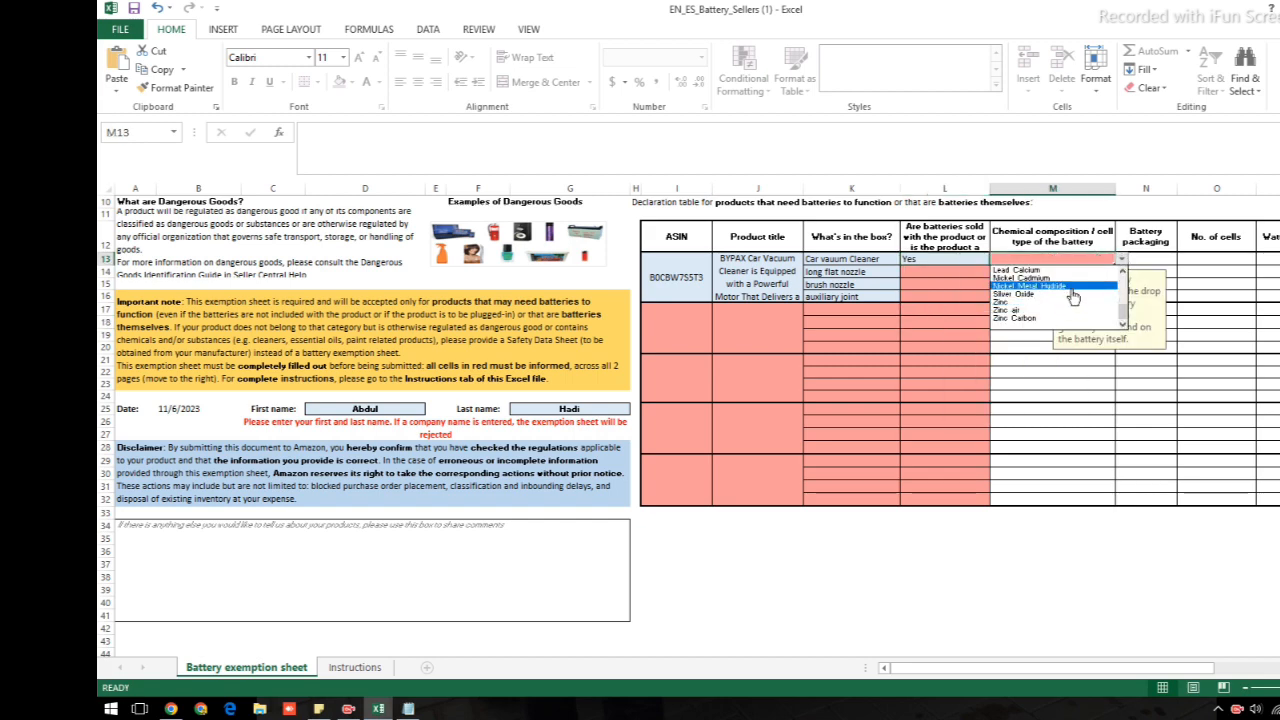
click(260, 709)
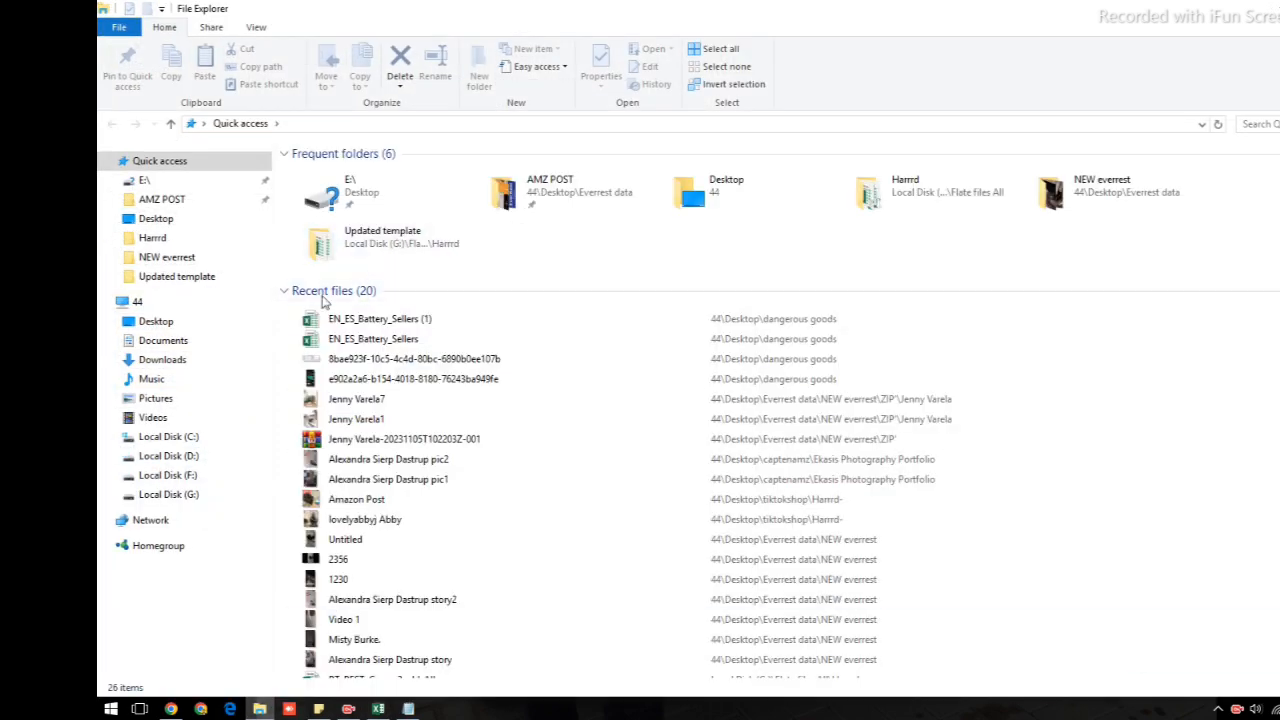
click(198, 203)
click(205, 218)
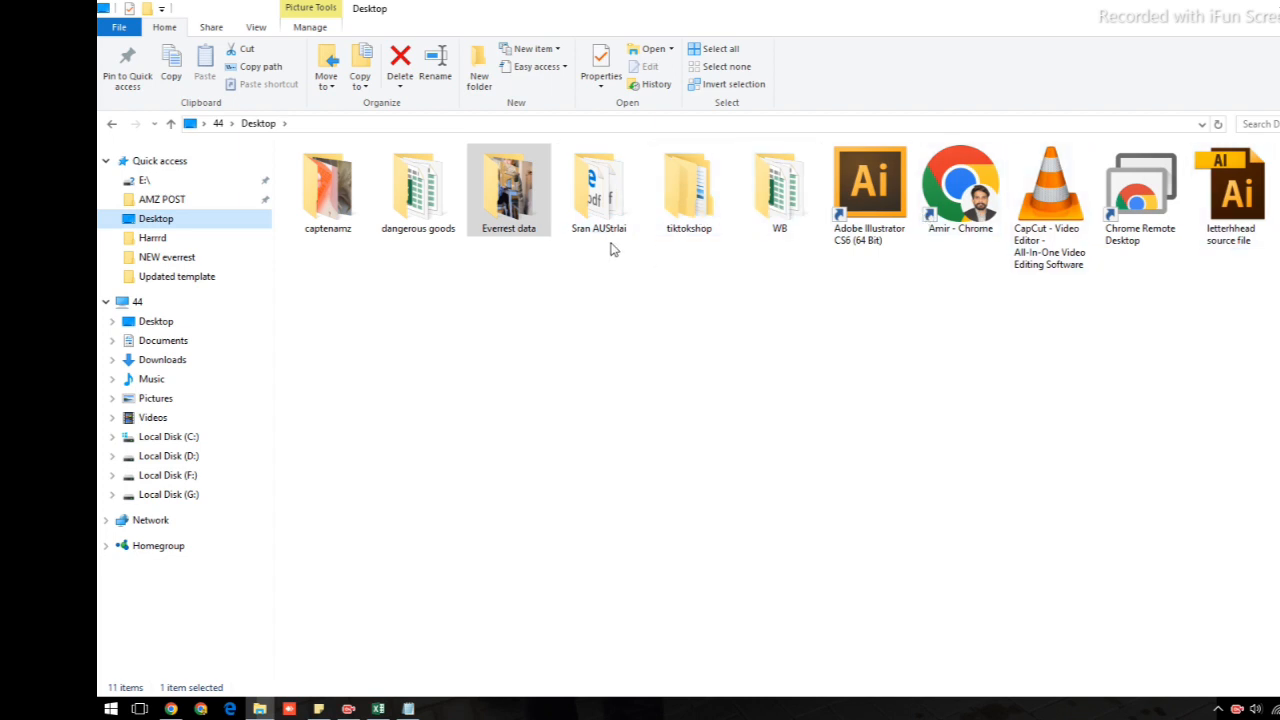
double_click(432, 204)
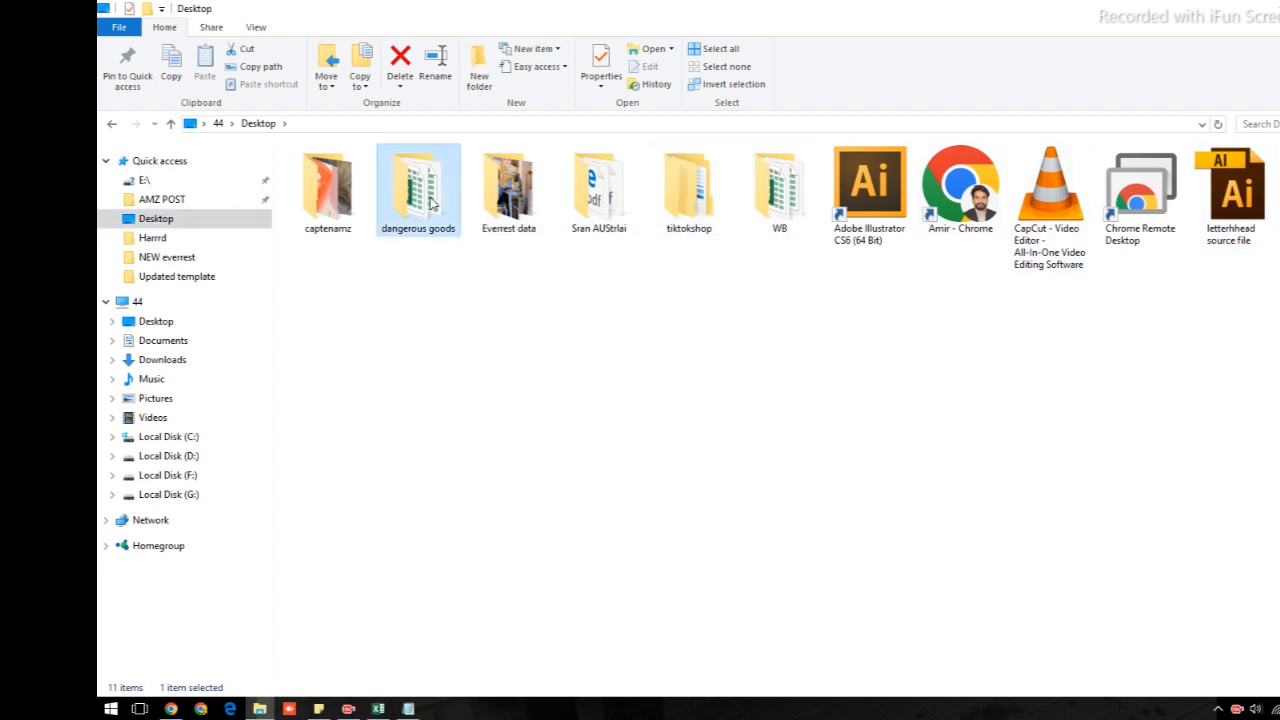
double_click(405, 174)
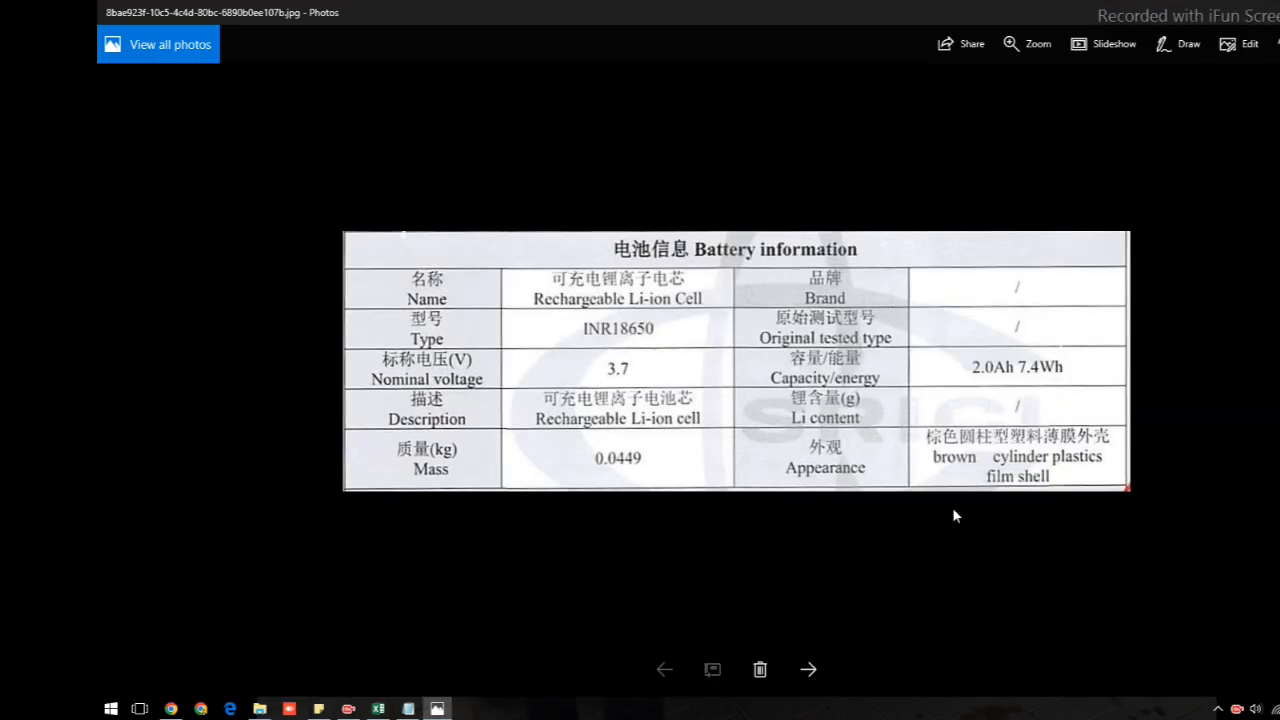
click(810, 666)
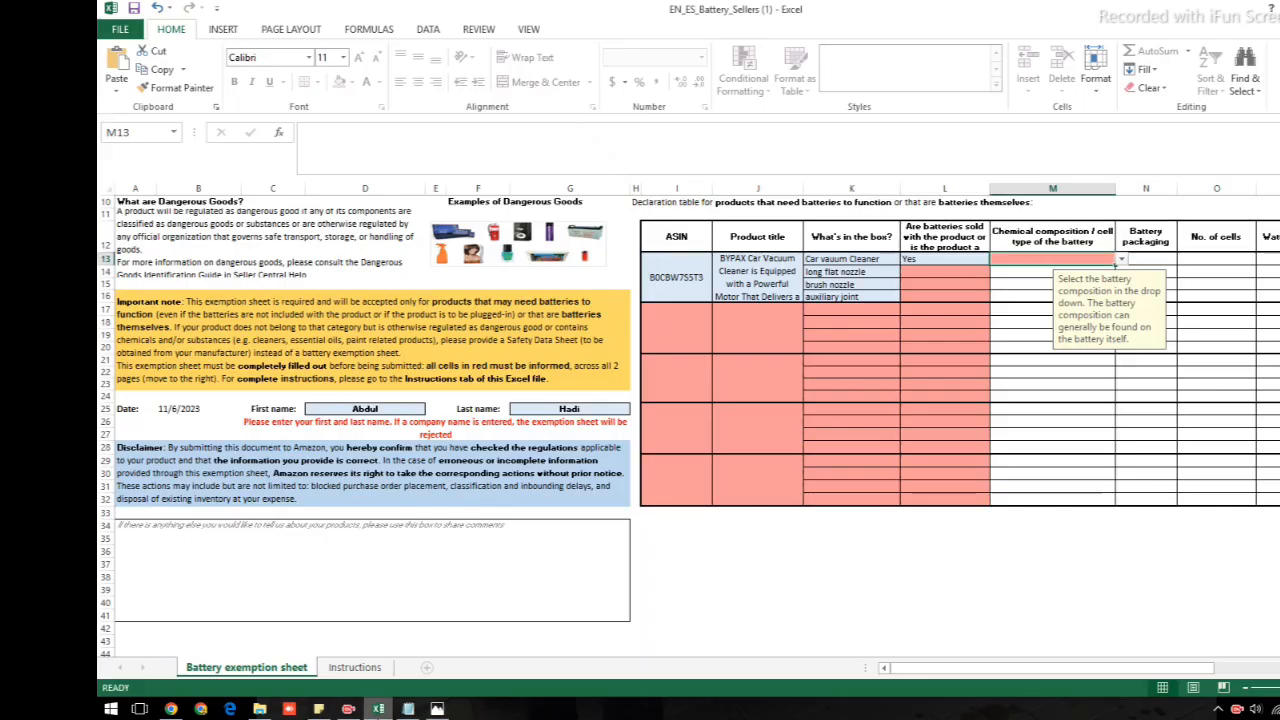
Return to Excel and set the chemical composition / cell type of the battery in M13 to _18650_
click(378, 708)
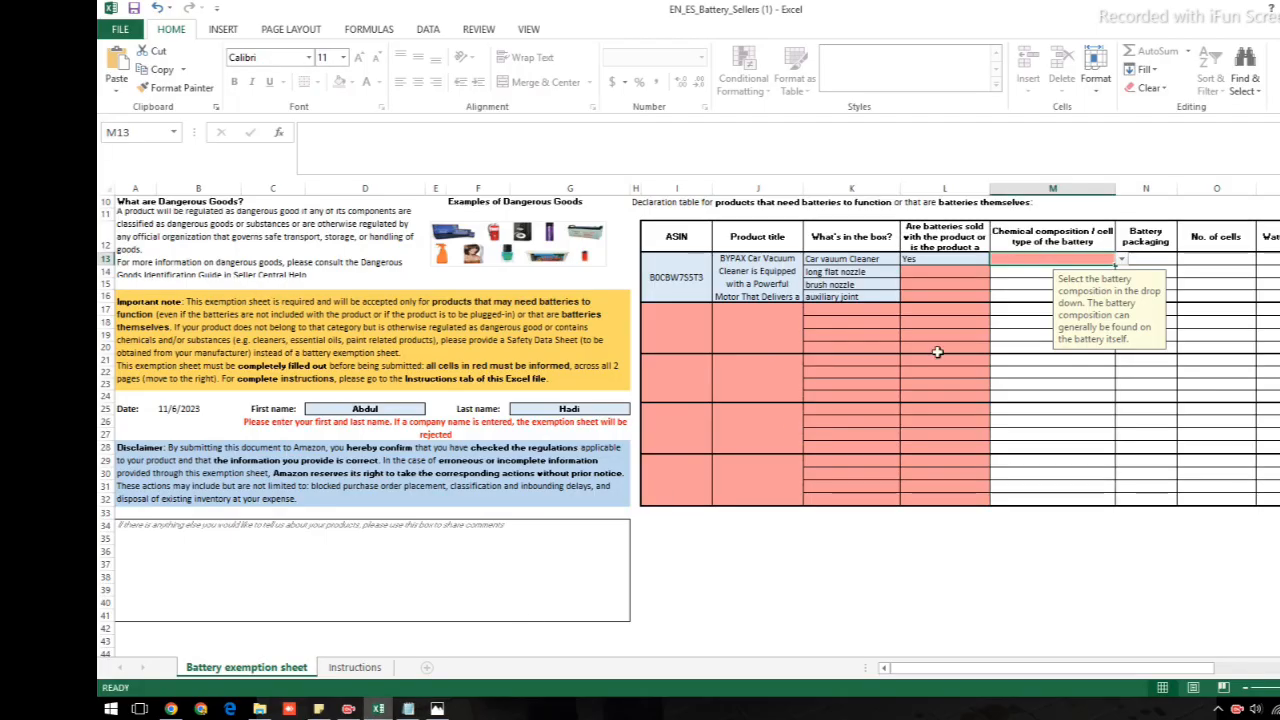
click(1121, 259)
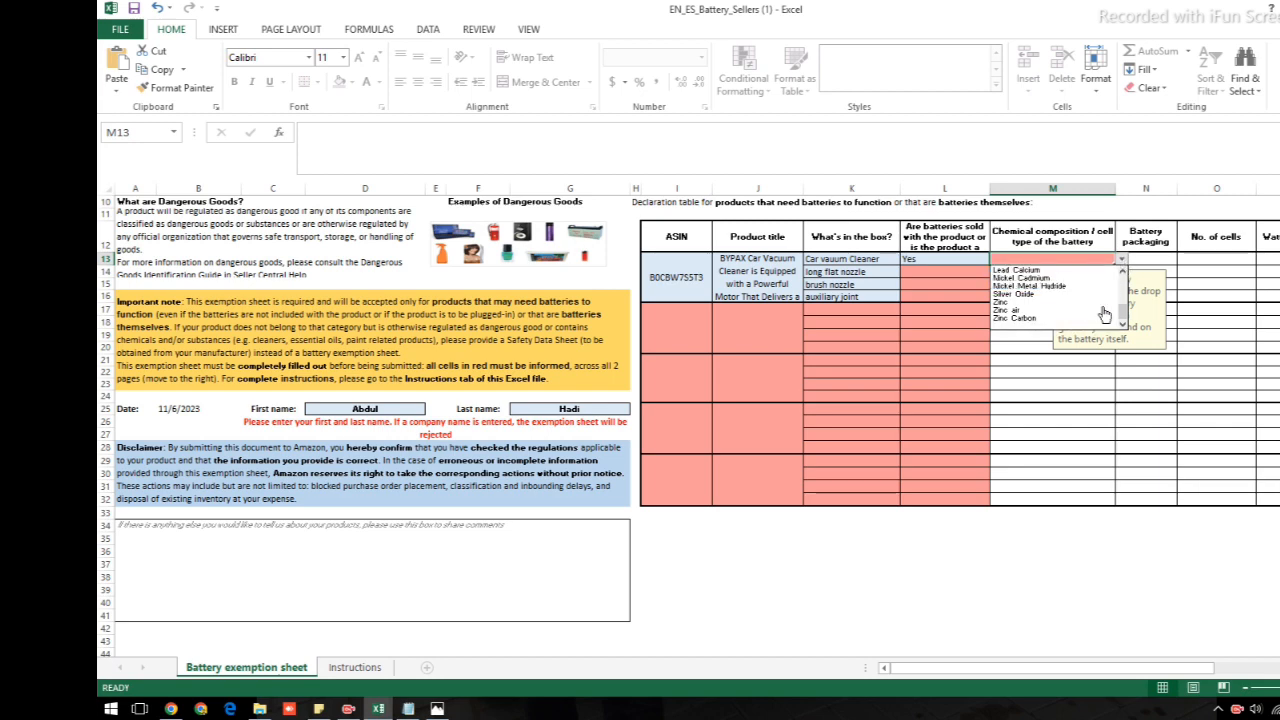
scroll(1126, 277, up, 4)
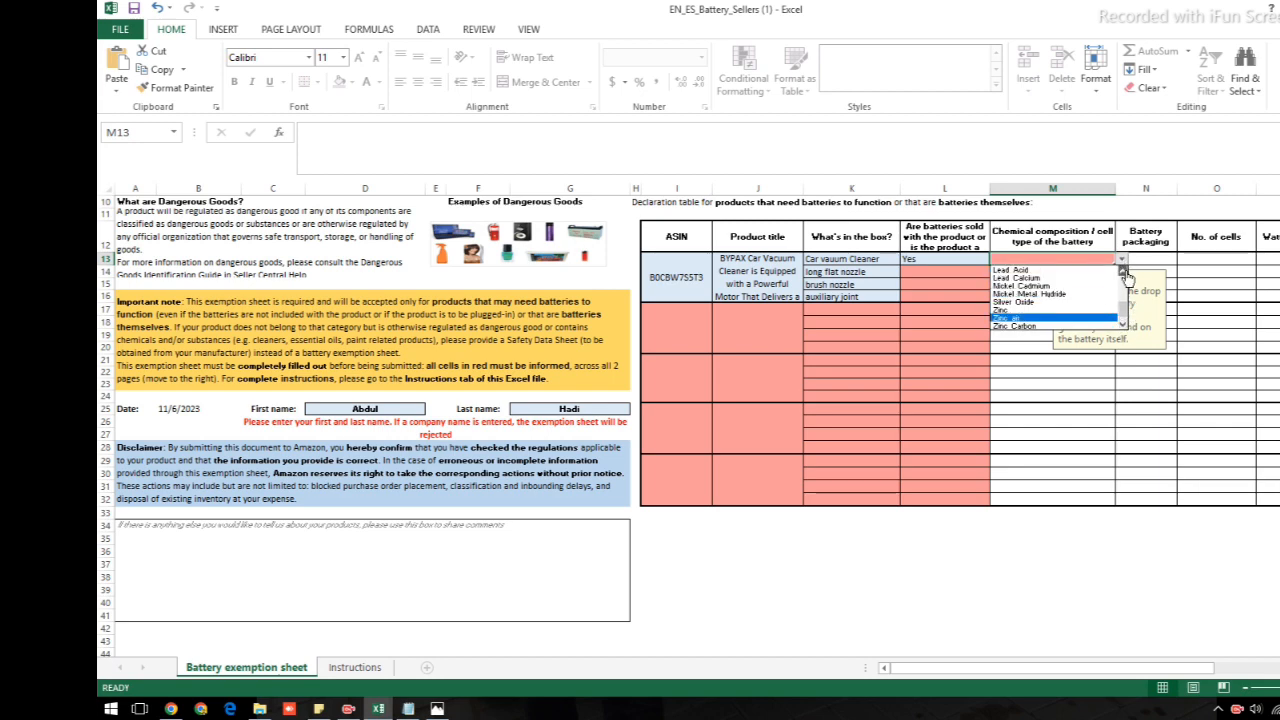
scroll(1126, 277, up, 3)
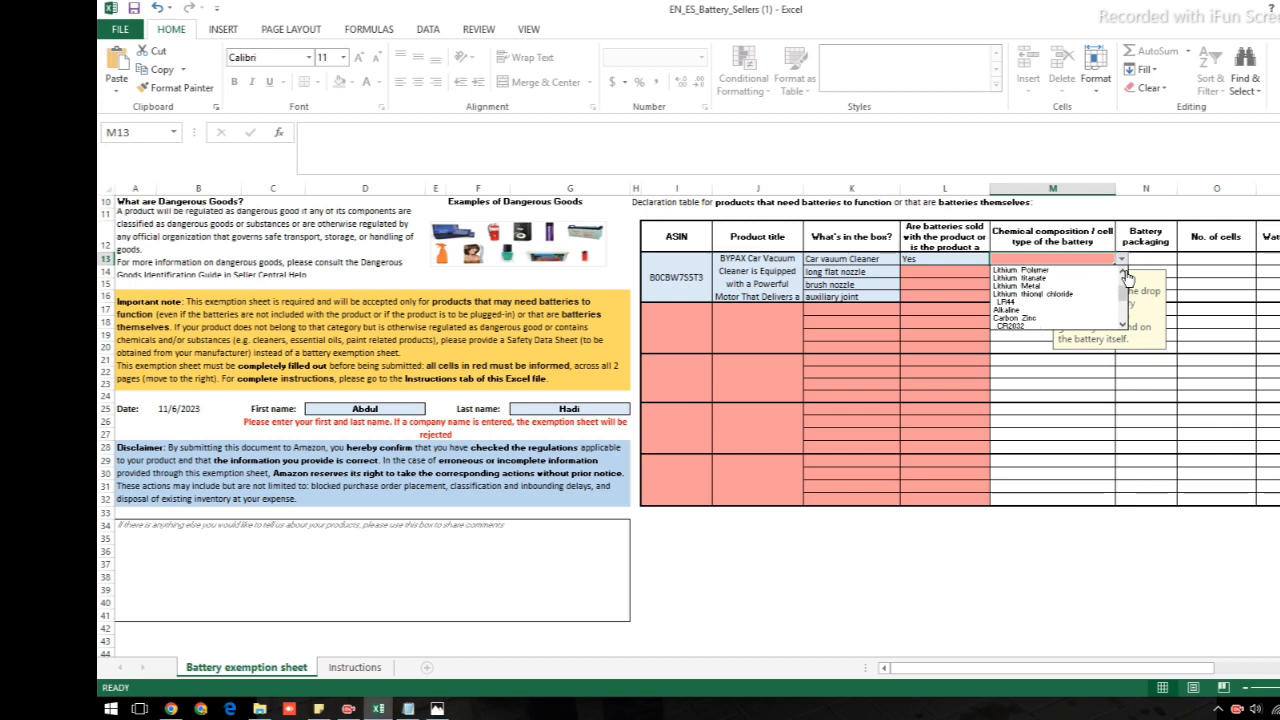
scroll(1126, 277, up, 1)
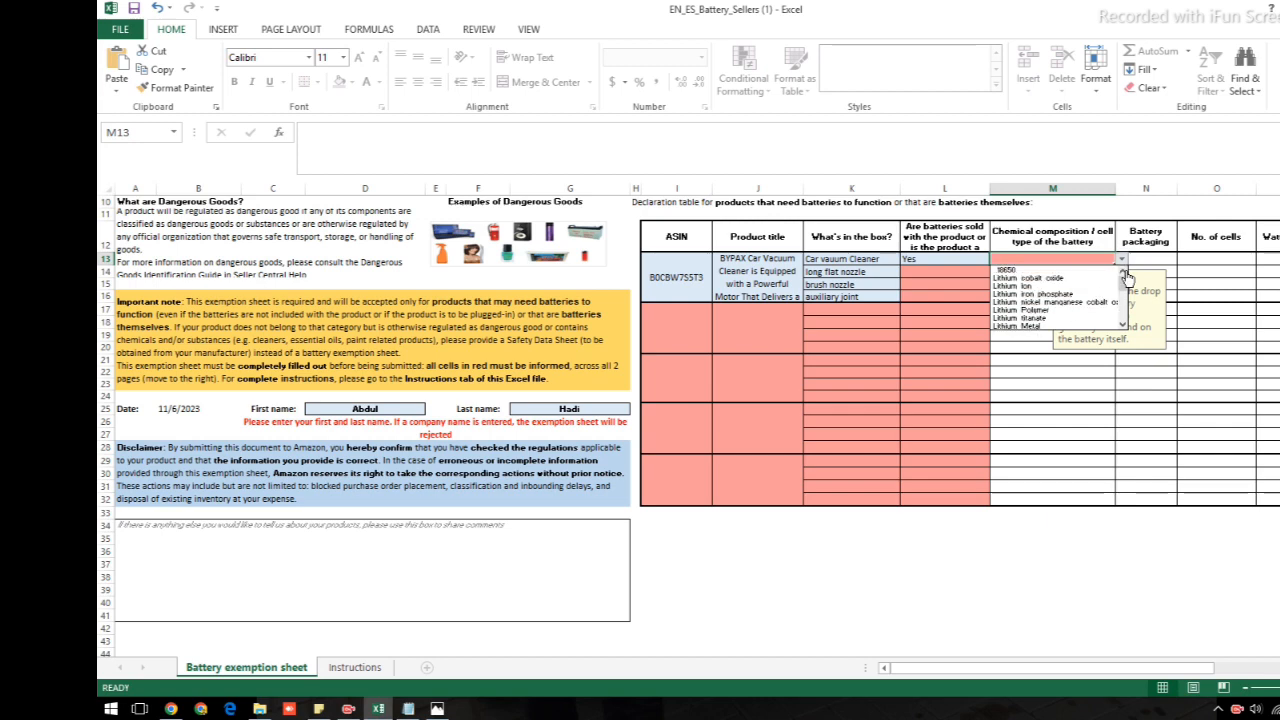
click(1050, 272)
Set the battery packaging in N13 to In Equipment and the number of cells in O13 to Multiple_cells
click(1148, 260)
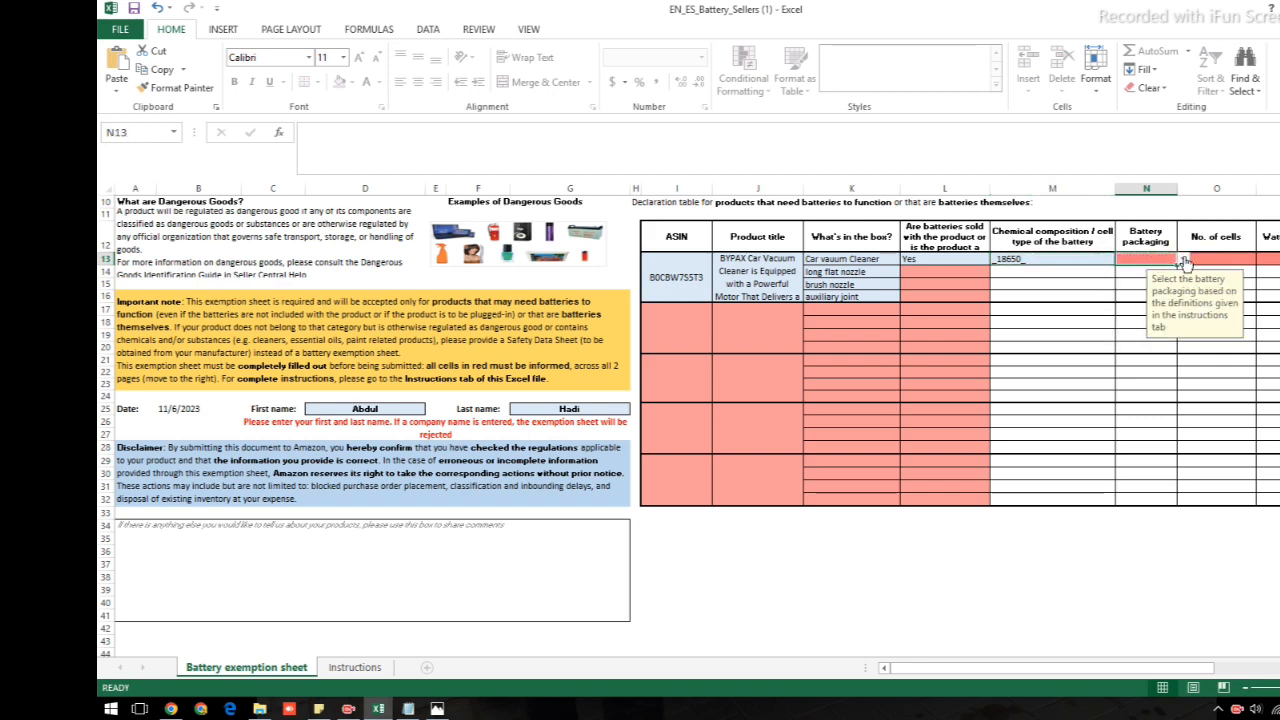
click(1184, 260)
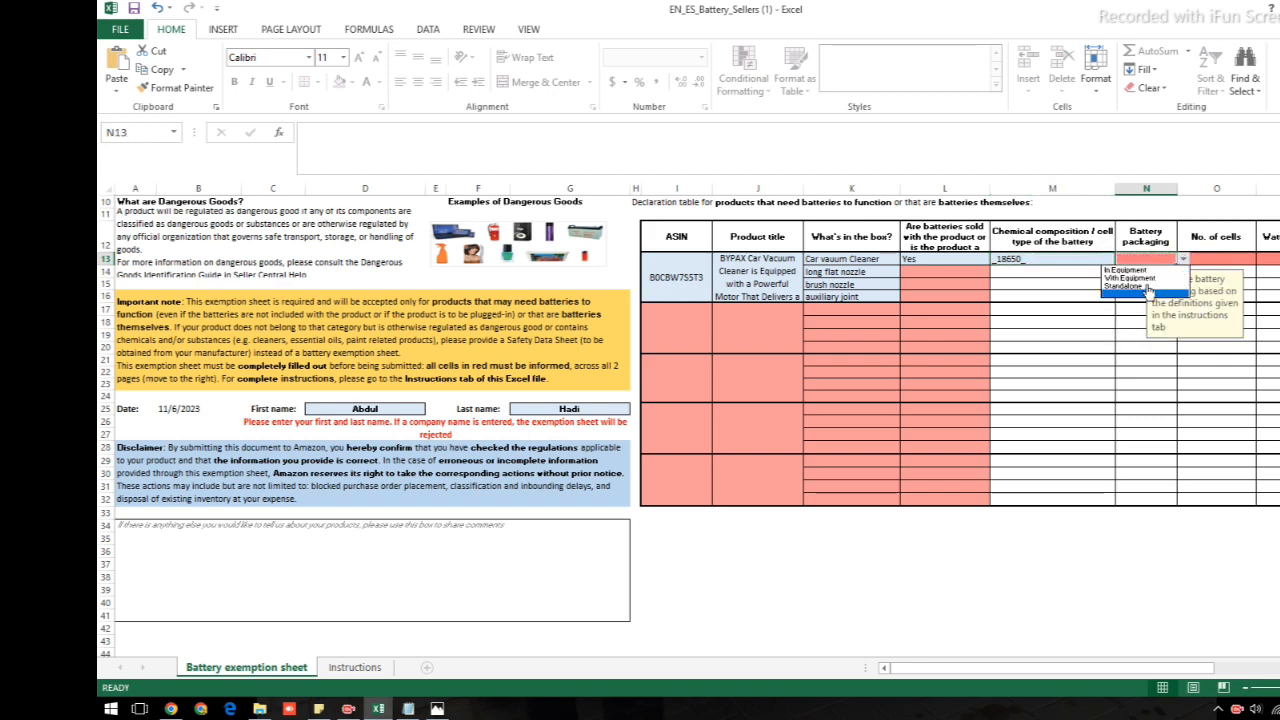
click(1146, 272)
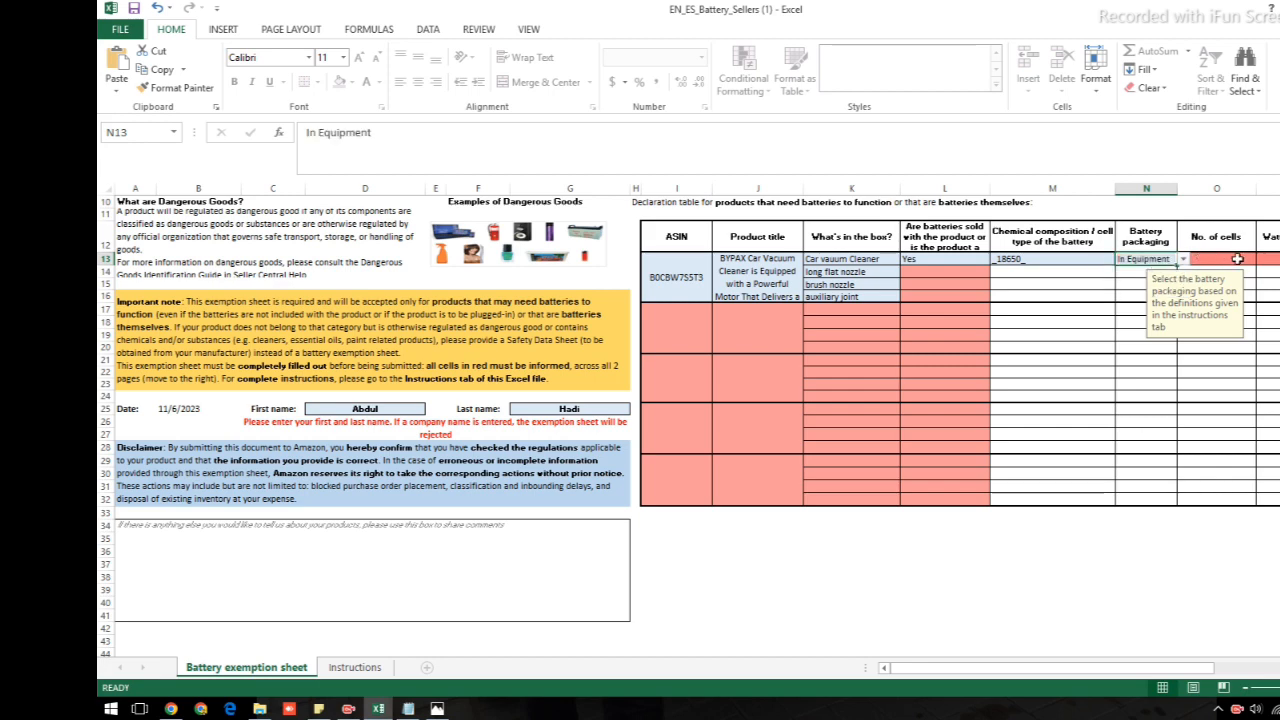
click(1238, 262)
click(1262, 260)
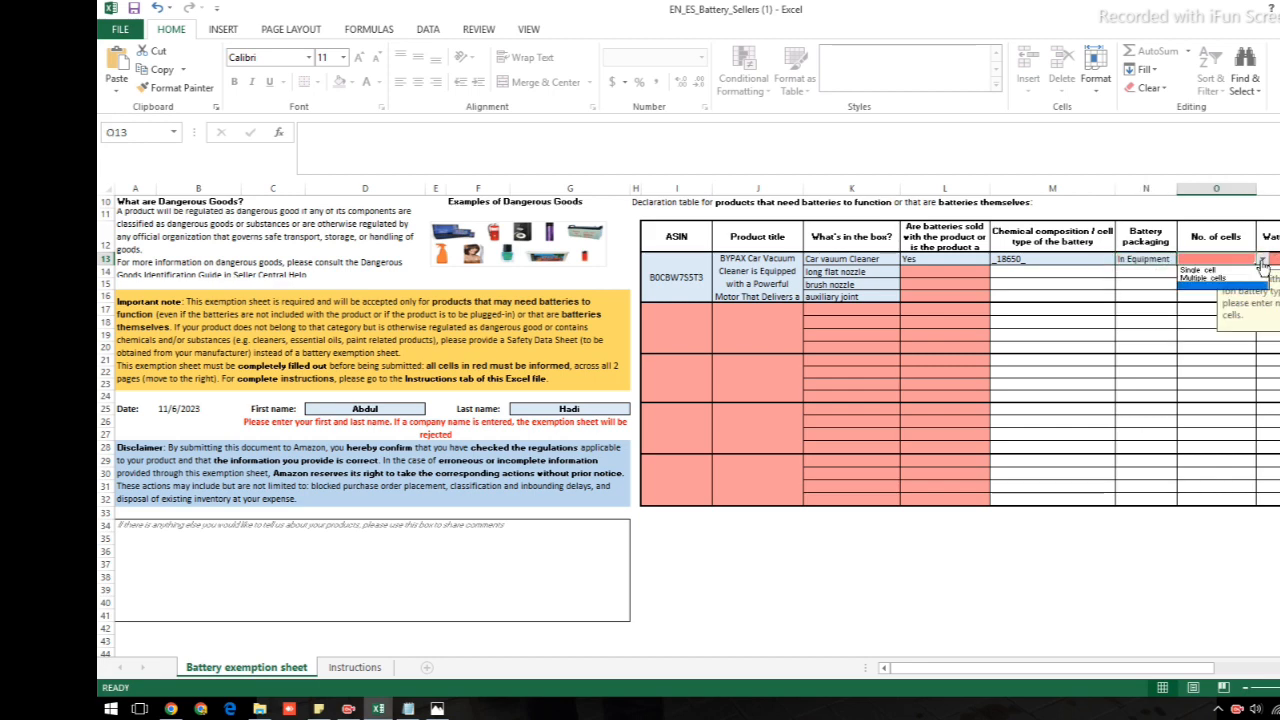
click(1220, 277)
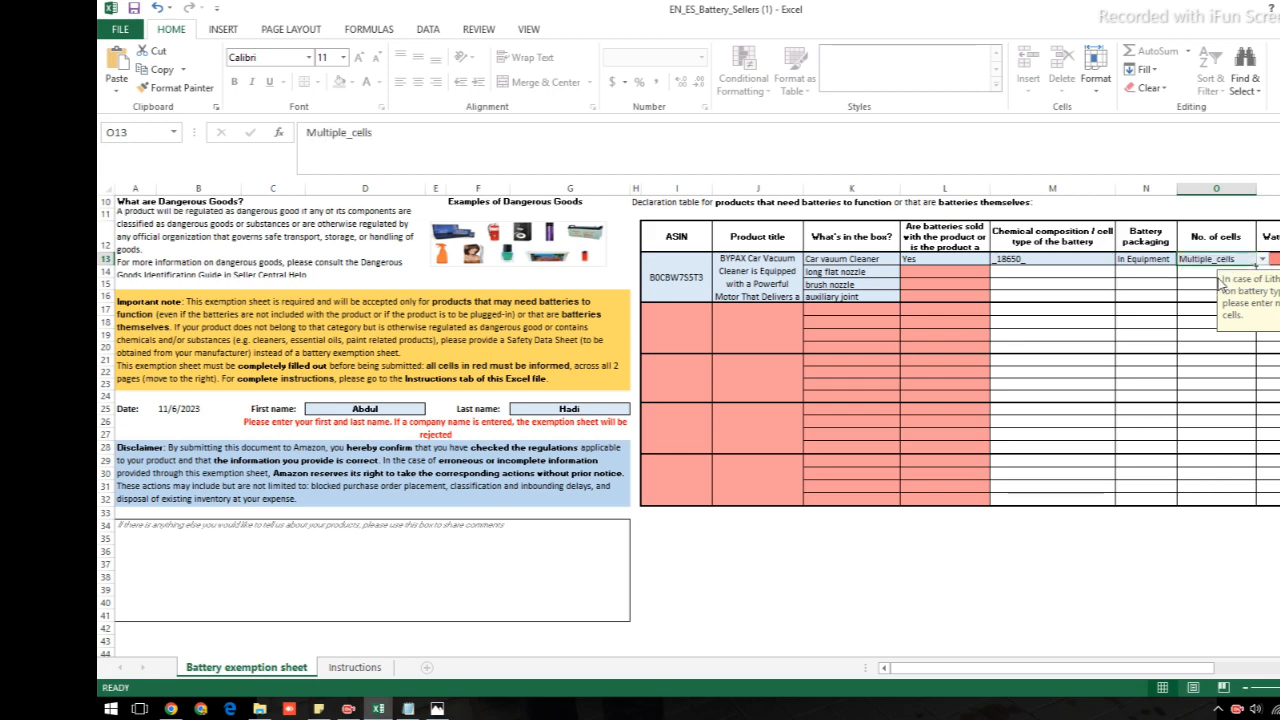
Check the battery's watt-hour rating in the supplier chat screenshot in Photos for the Watt-hours cell P13
click(1270, 259)
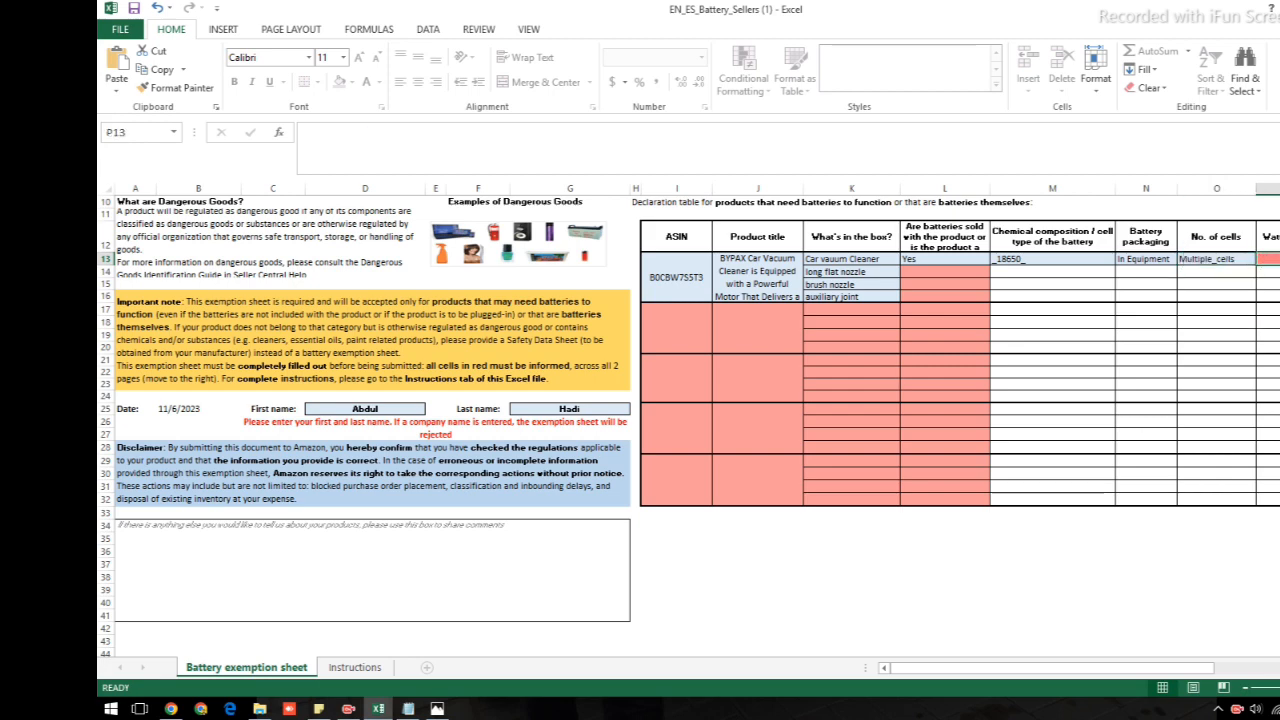
click(1225, 260)
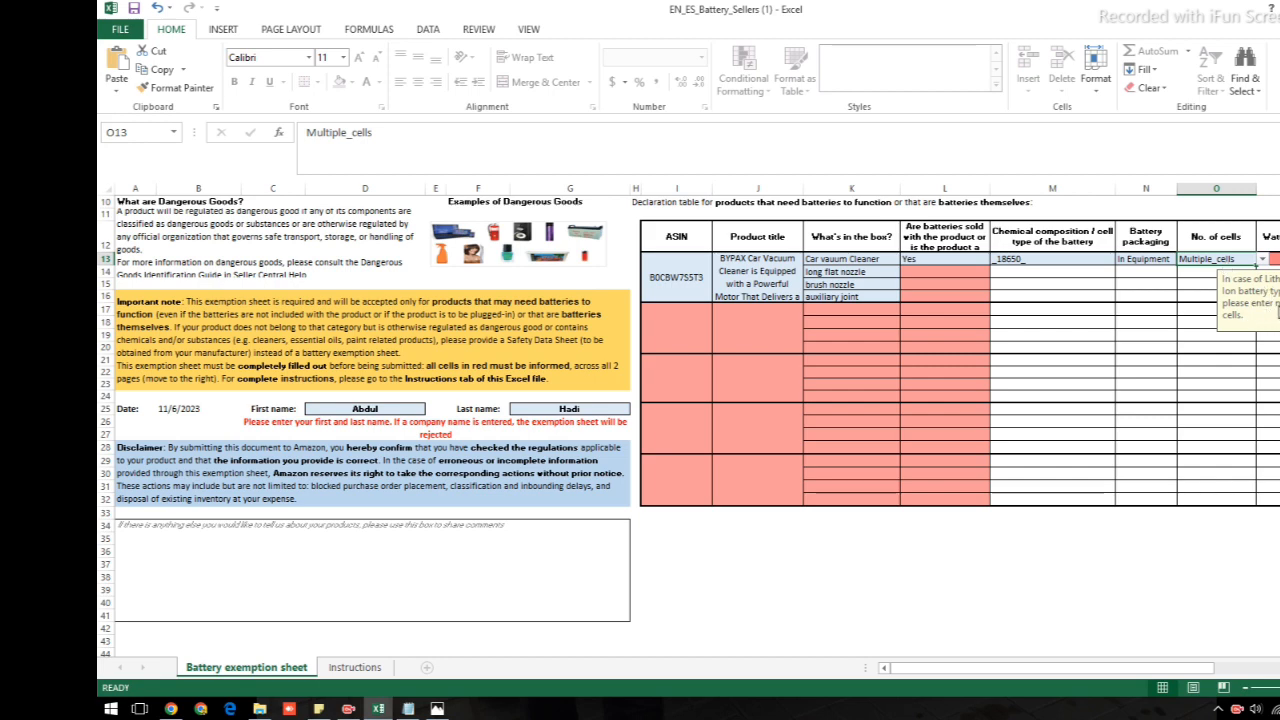
click(1270, 259)
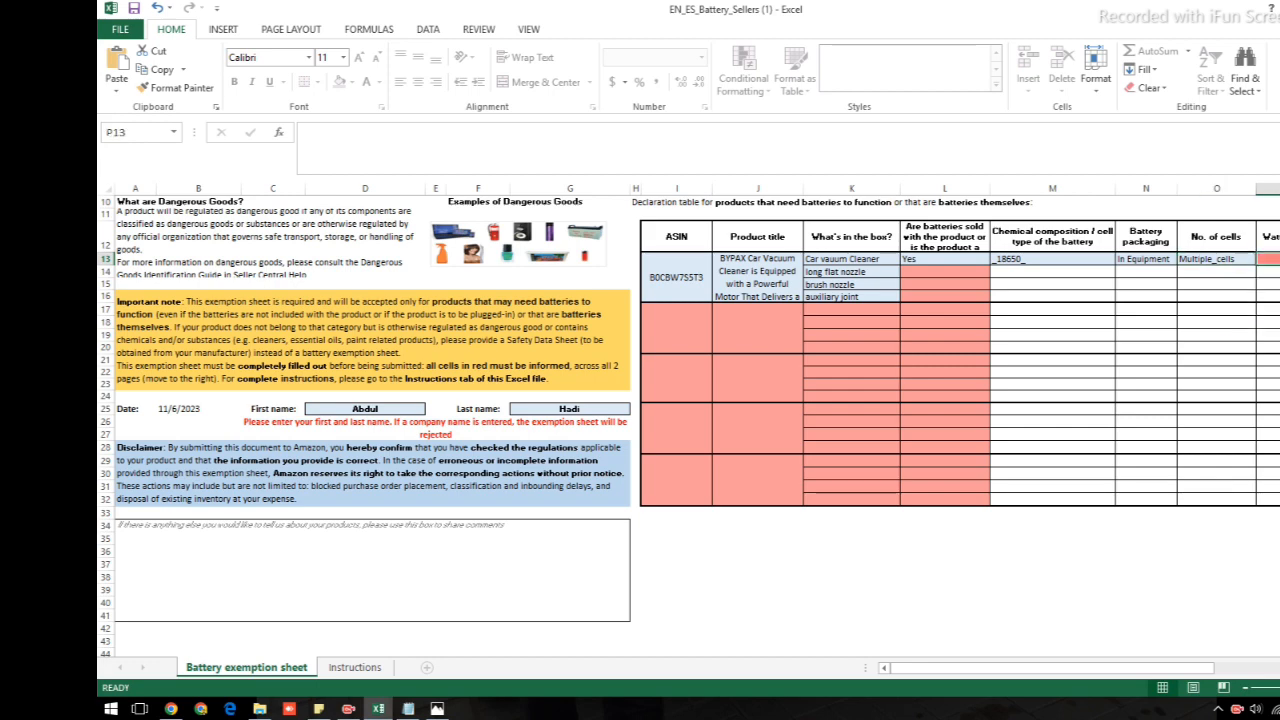
click(1279, 259)
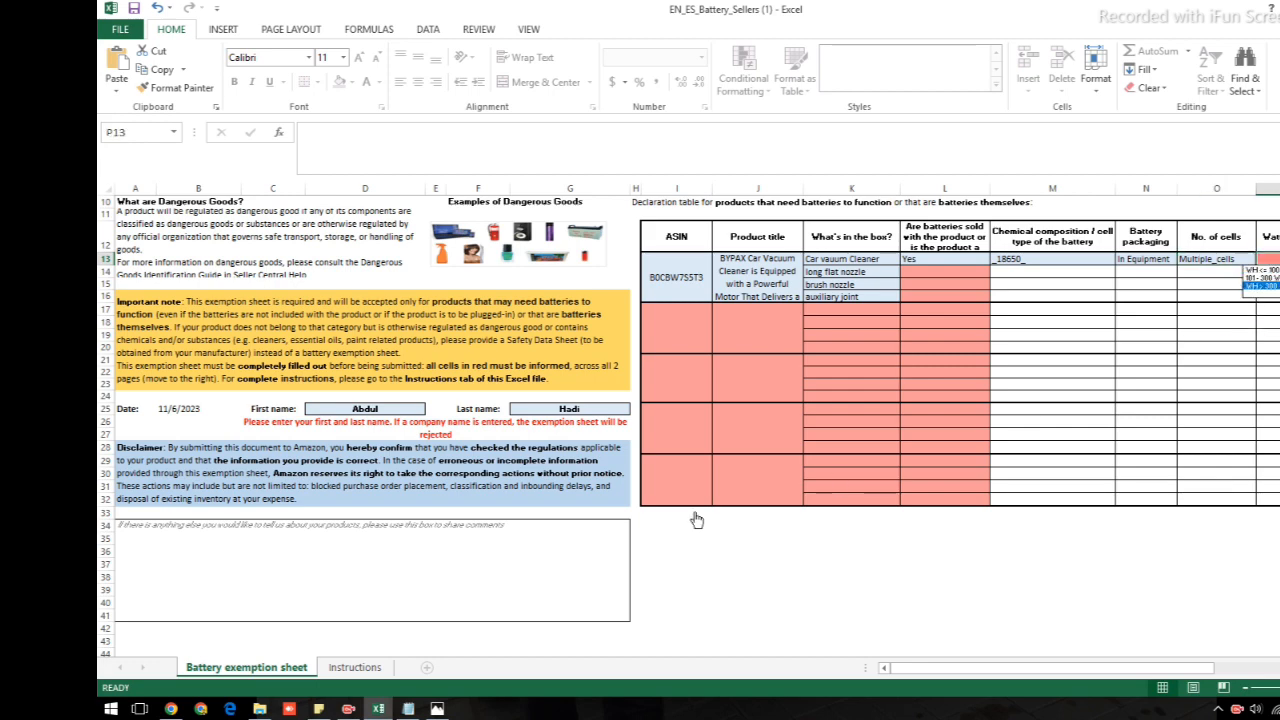
click(437, 708)
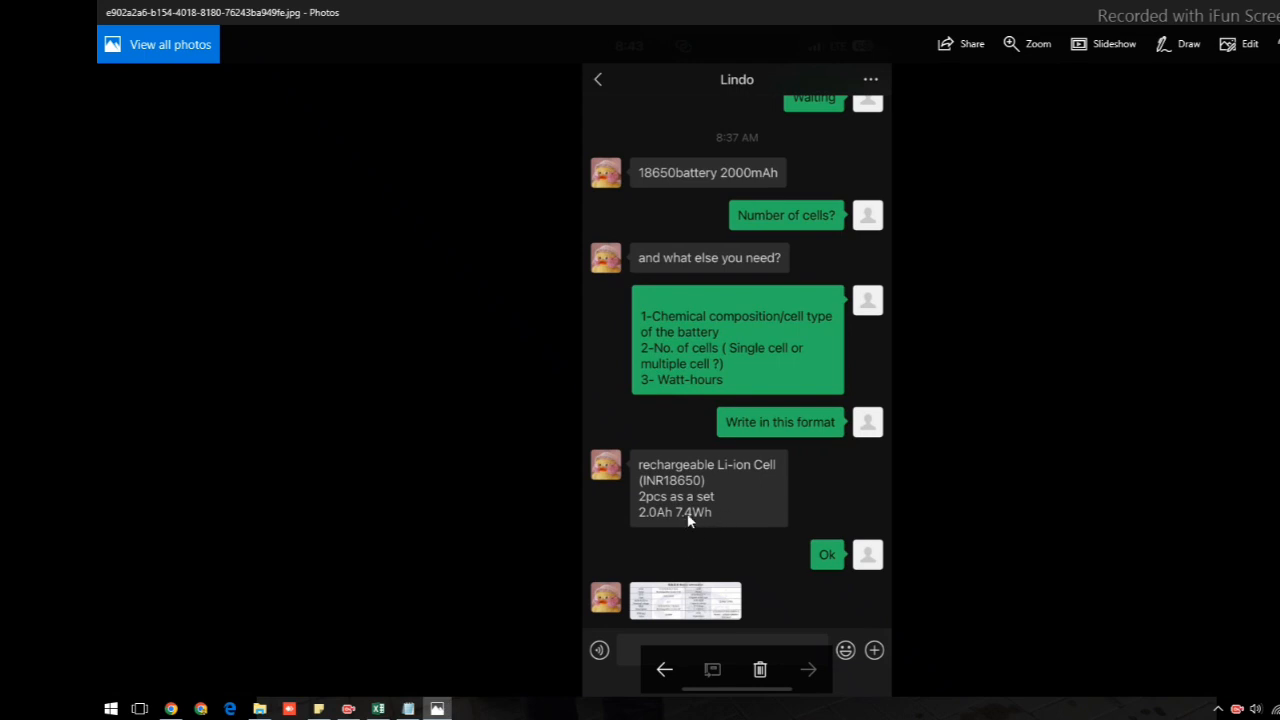
click(172, 708)
click(168, 708)
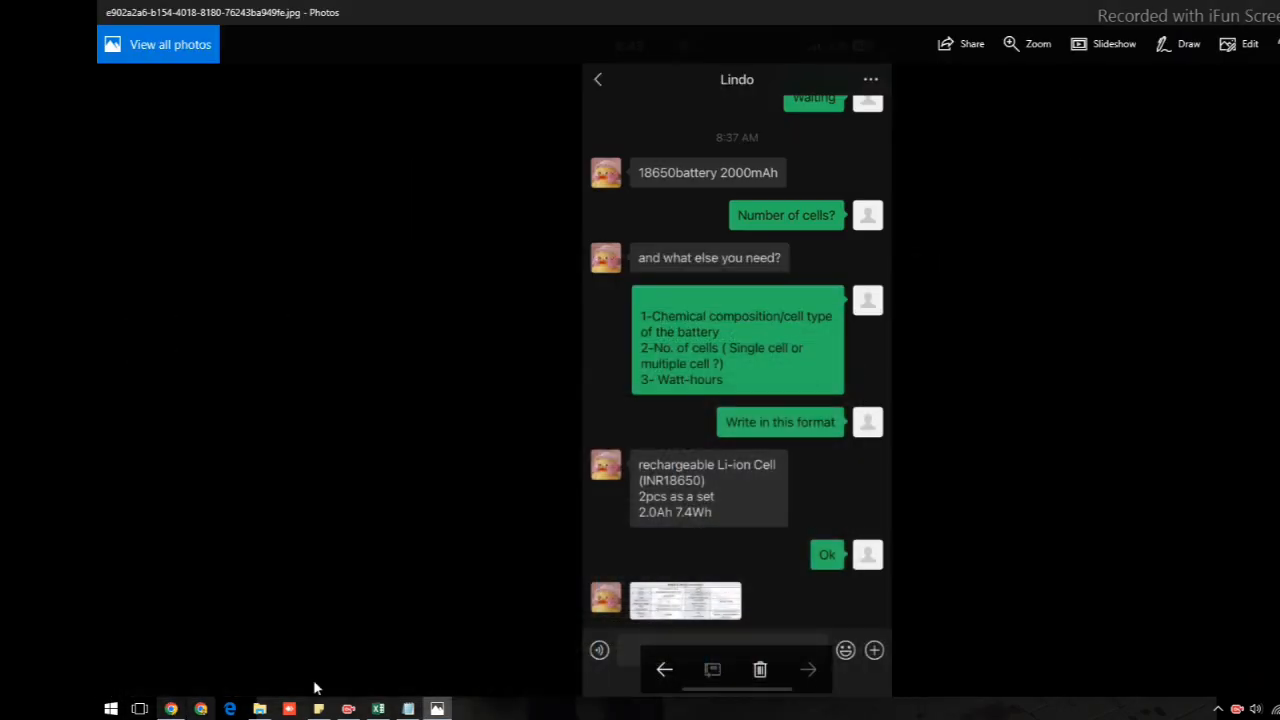
Return to Excel and set the Watt-hours cell P13 to WH <= 100
click(378, 708)
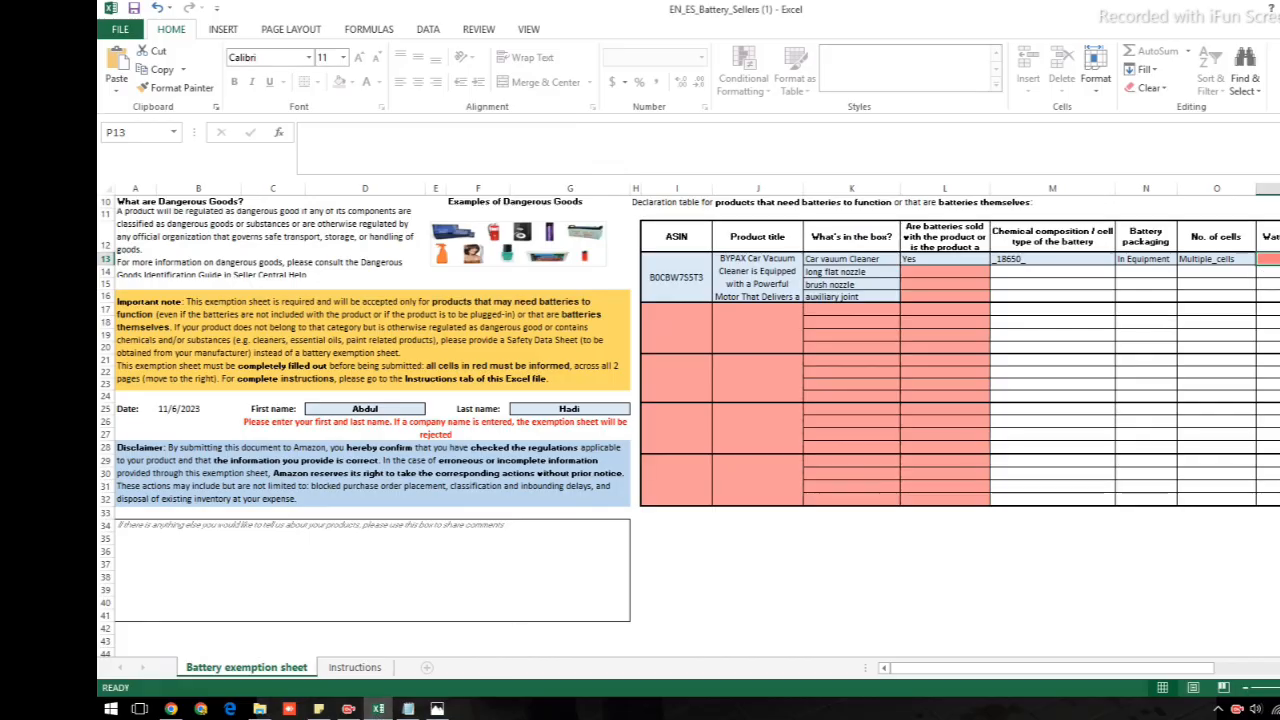
key(alt+Down)
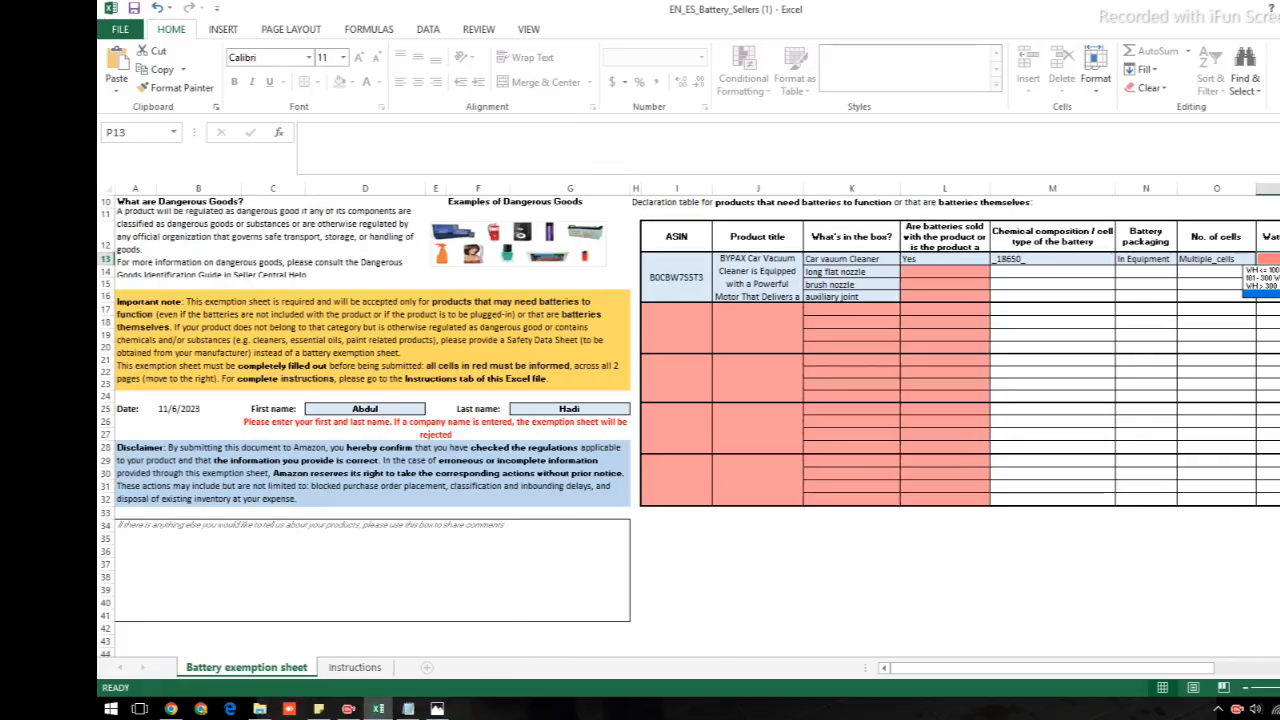
key(Down)
key(Down)
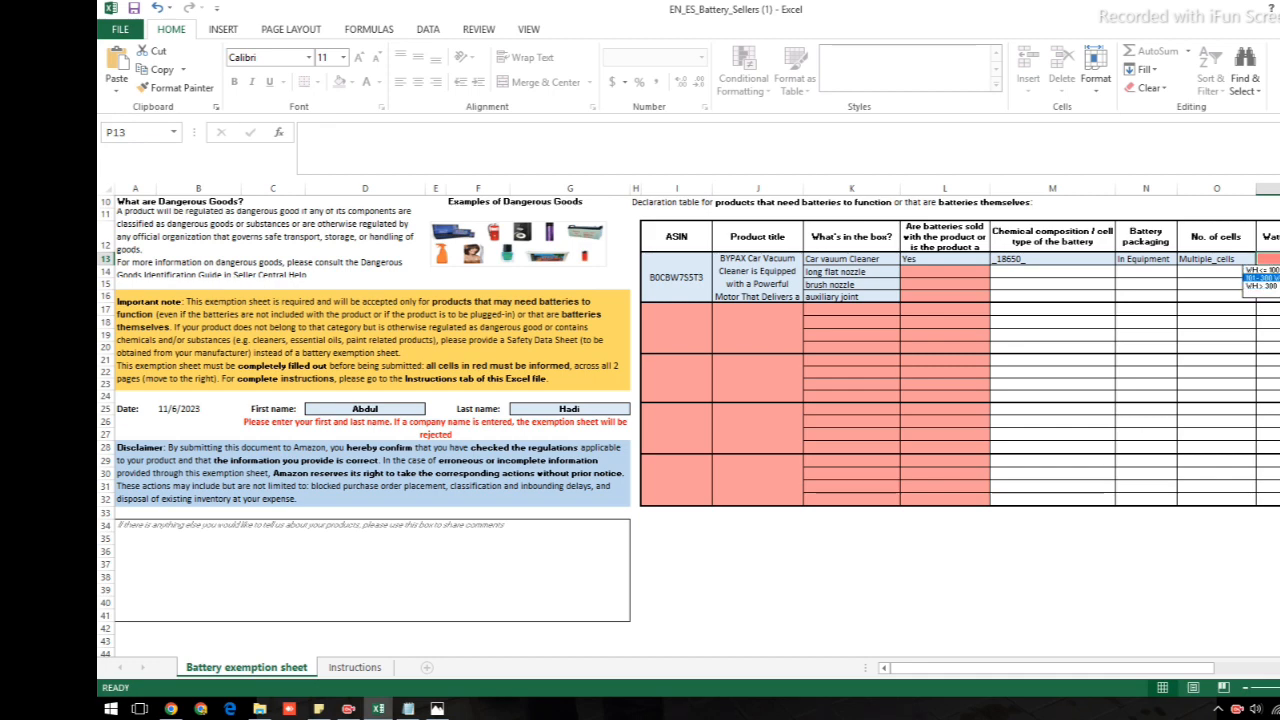
key(Up)
key(Return)
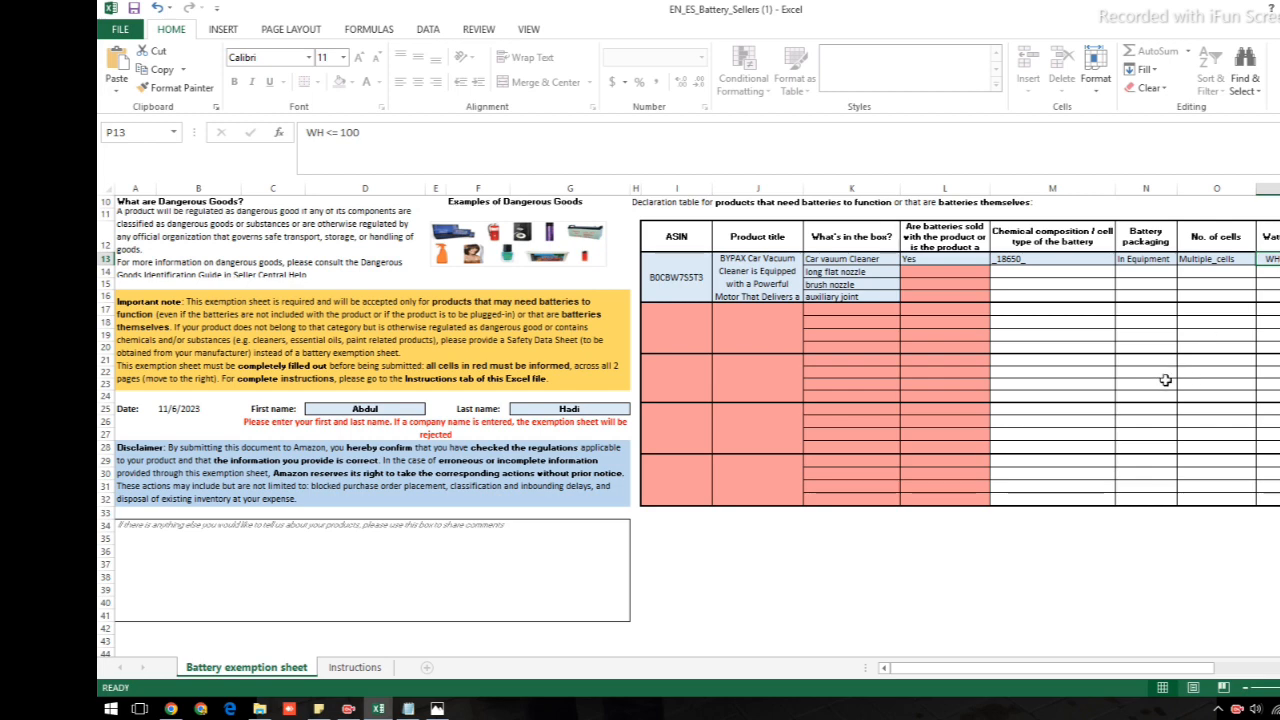
Check the details validation status of row 13 and save the workbook as Vacuum cleaner - SDS.xlsx in the dangerous goods folder
key(Right)
key(Right)
key(Right)
key(Right)
key(Right)
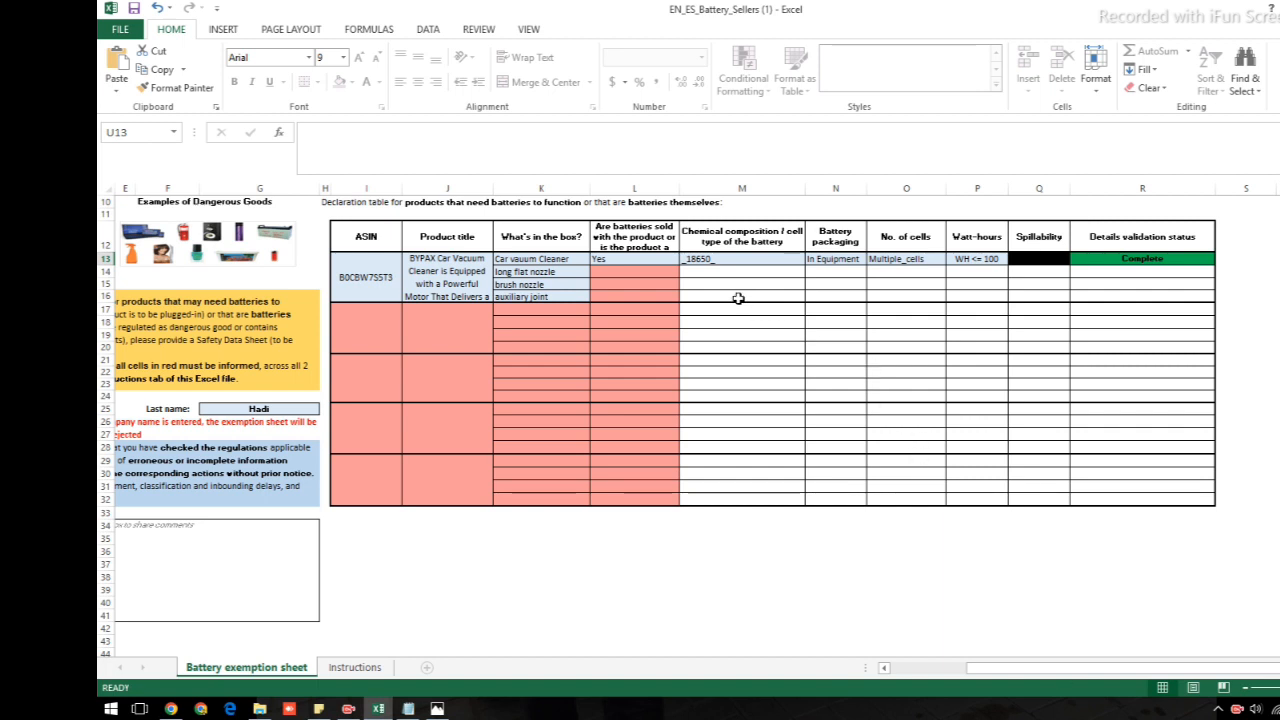
key(F12)
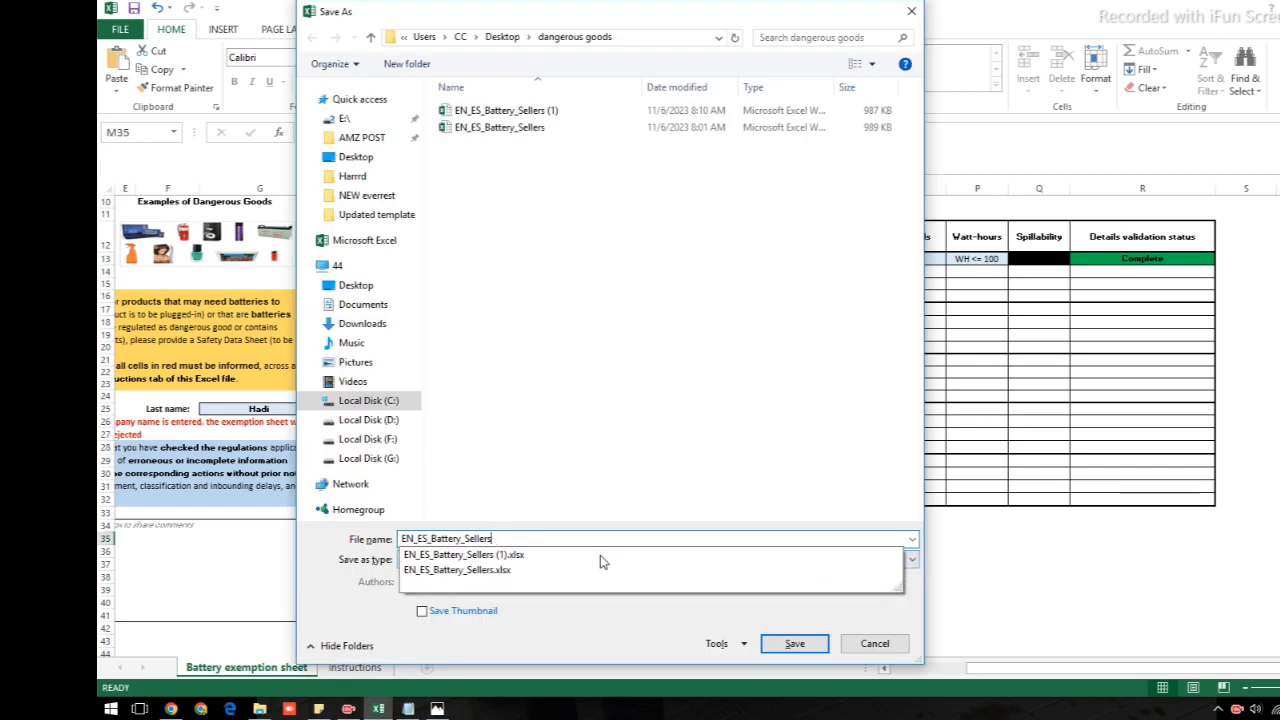
text(- Va)
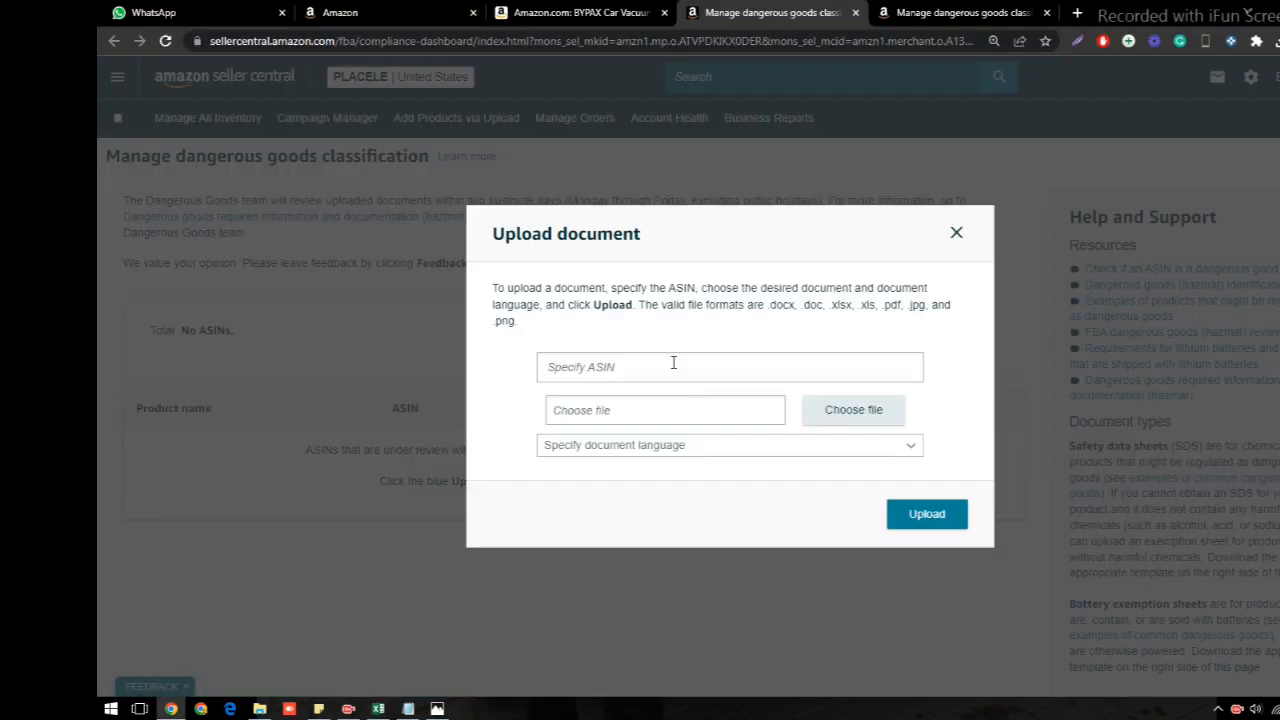
In the Seller Central Upload document form, enter ASIN B0CBW7S5T3 and attach Vacuum cleaner - SDS.xlsx
click(673, 363)
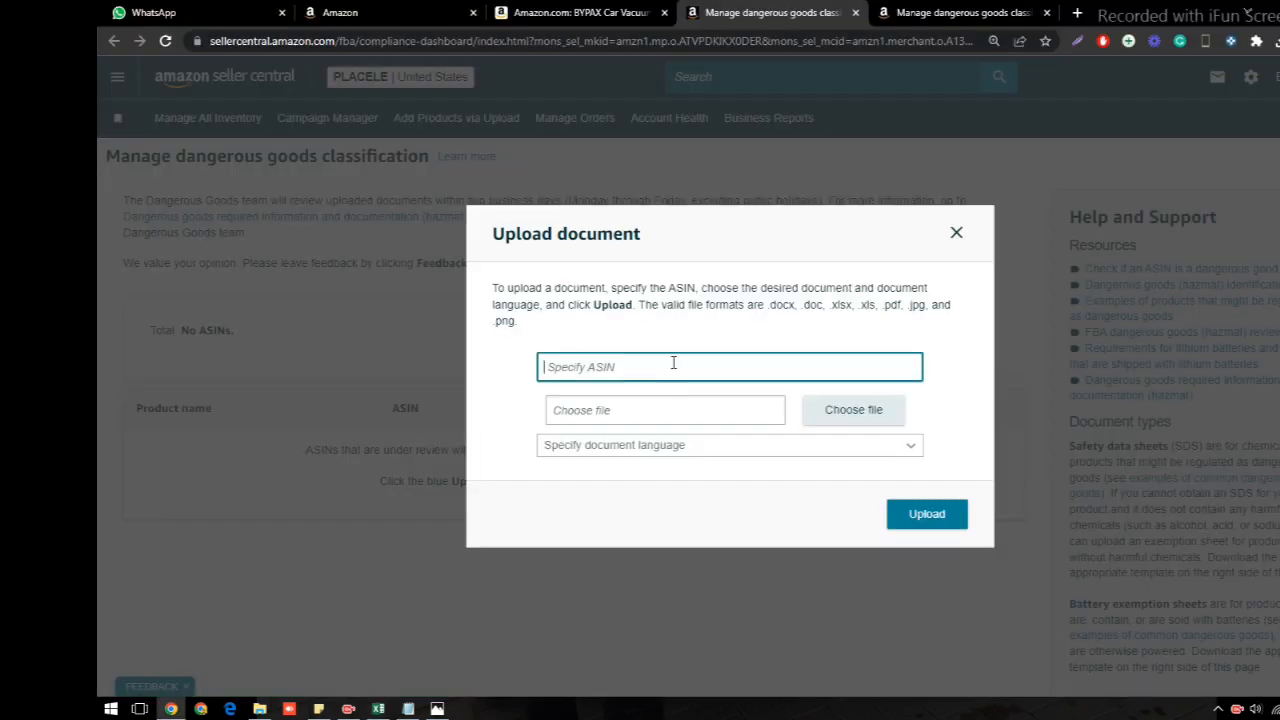
text(B0CBW7S5T3)
click(808, 422)
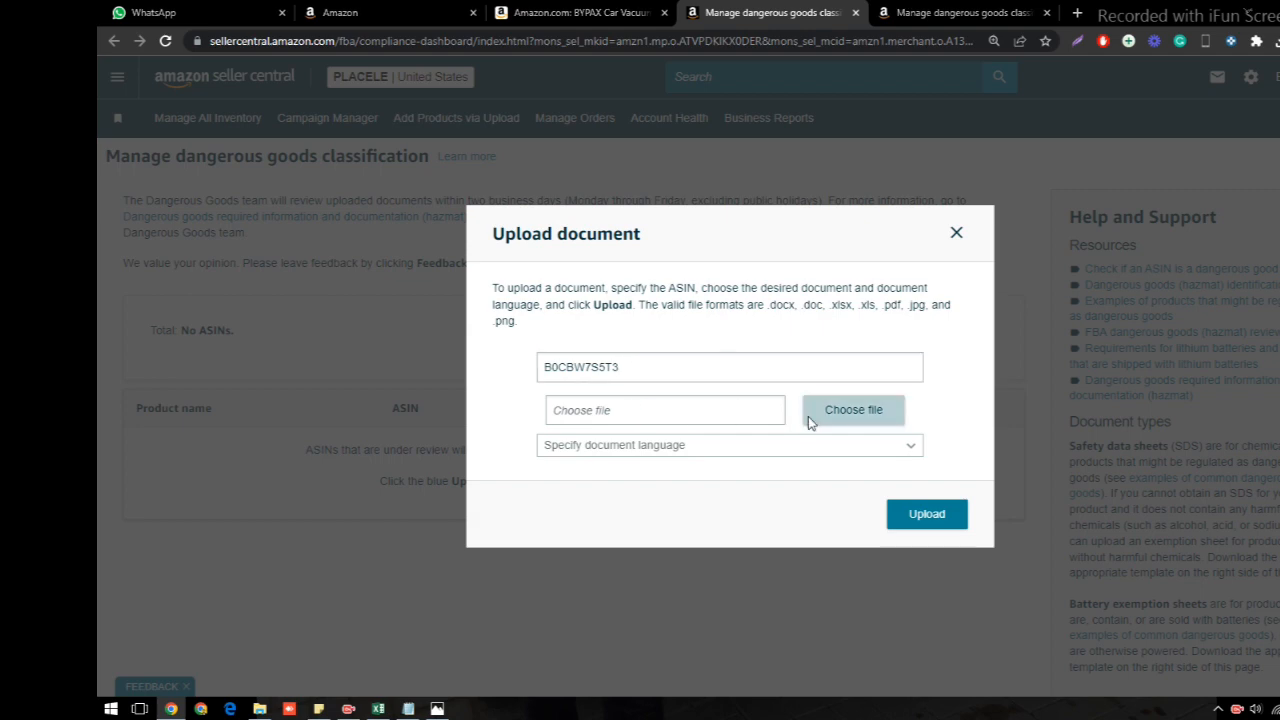
click(337, 190)
click(1259, 676)
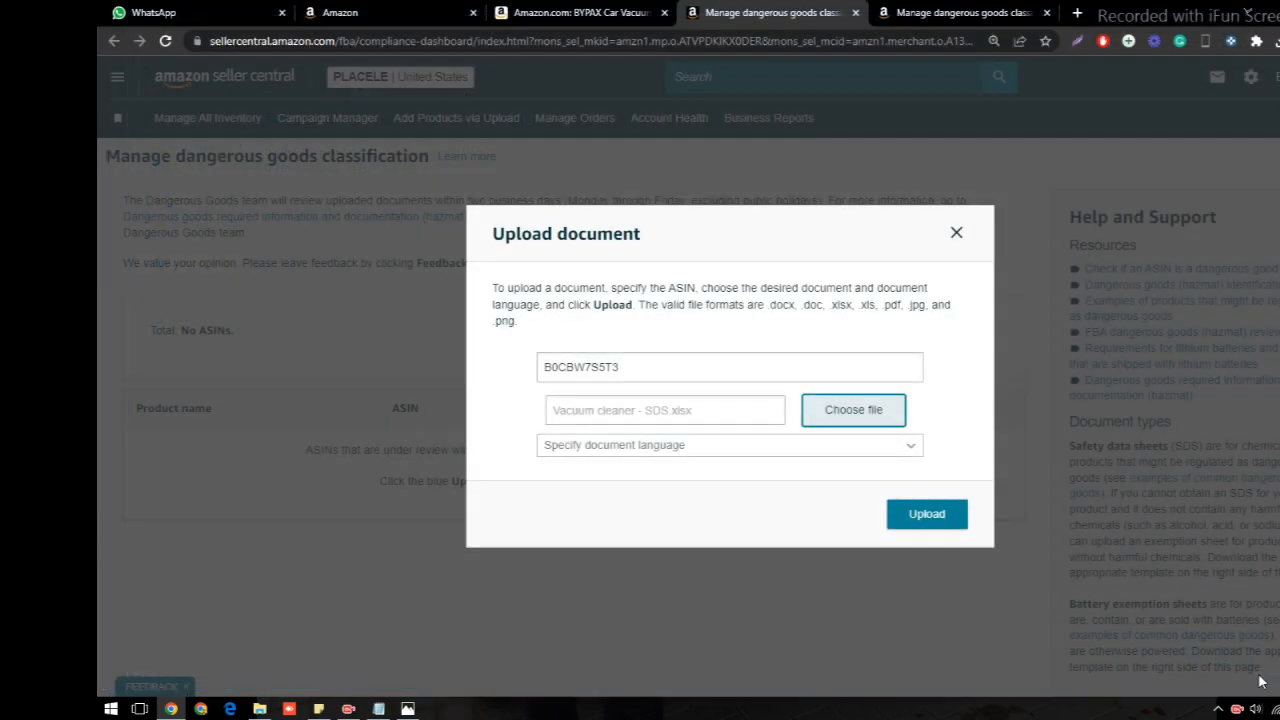
Set the document language to English and upload the exemption sheet for review
click(666, 447)
click(612, 470)
scroll(829, 366, down, 2)
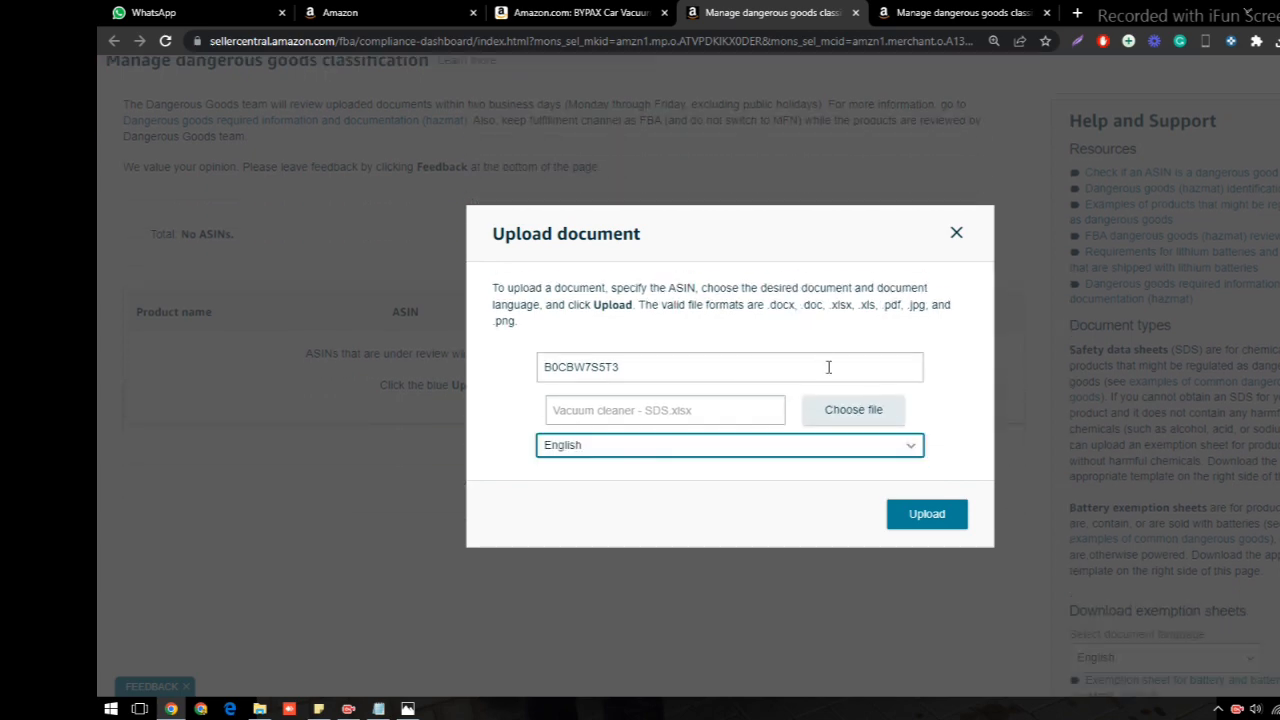
click(920, 514)
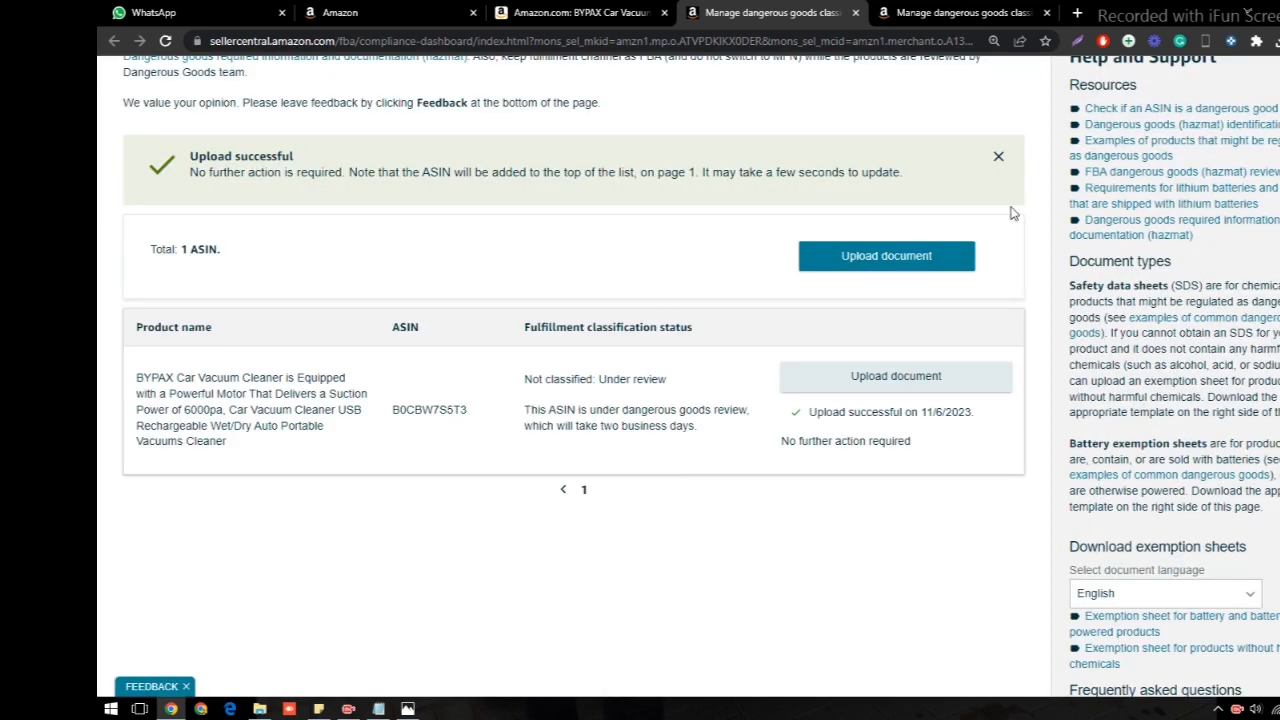
Capture a screenshot of the page area with the upload confirmation and ASIN list, copy it, and return to the dangerous goods classification page
click(1077, 41)
mouse_move(103, 118)
mouse_down()
mouse_move(1124, 511)
mouse_move(1150, 568)
mouse_move(1084, 560)
mouse_up()
key(ctrl+c)
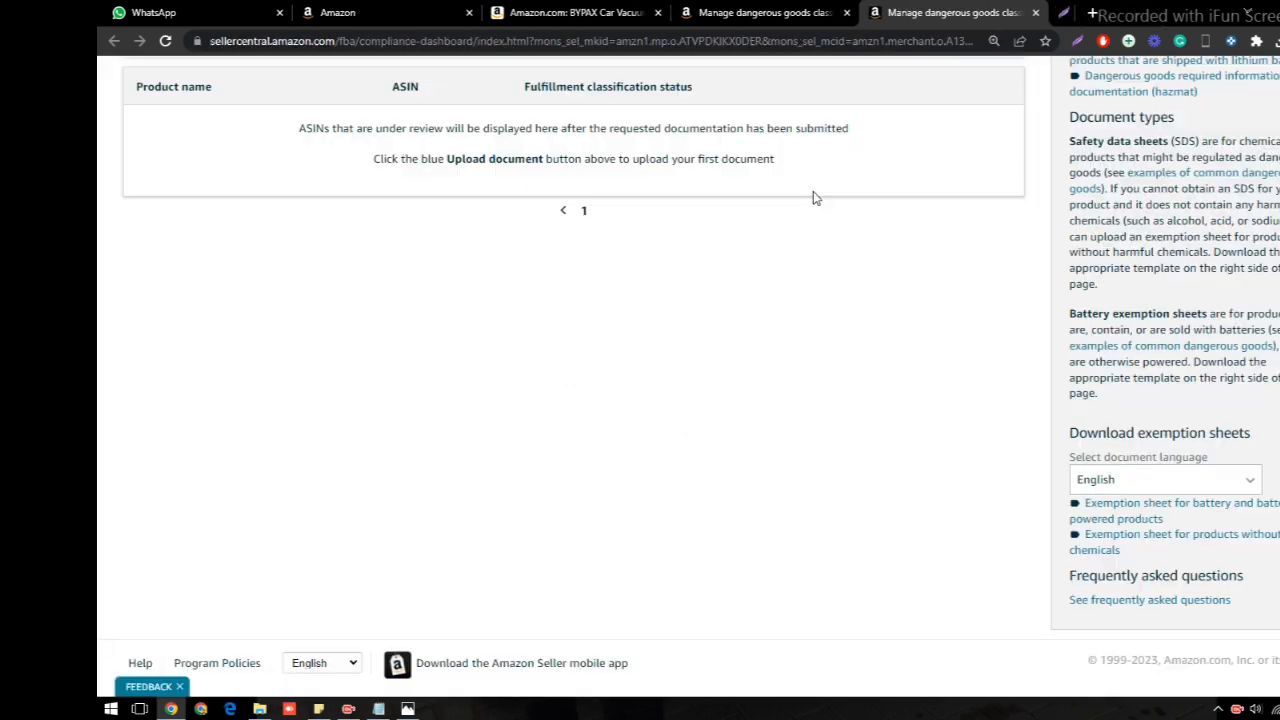
click(758, 12)
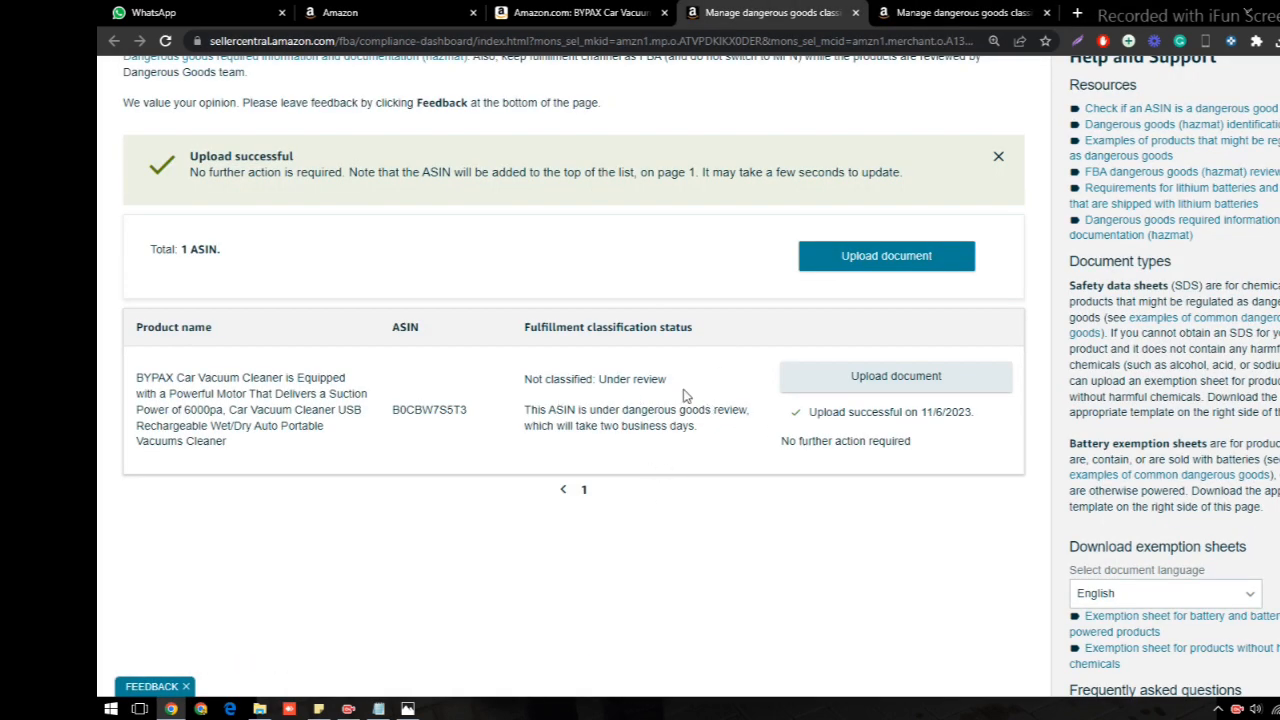
Check the fulfillment classification status and review time for ASIN B0CBW7S5T3
drag(667, 380, 522, 383)
drag(720, 428, 519, 411)
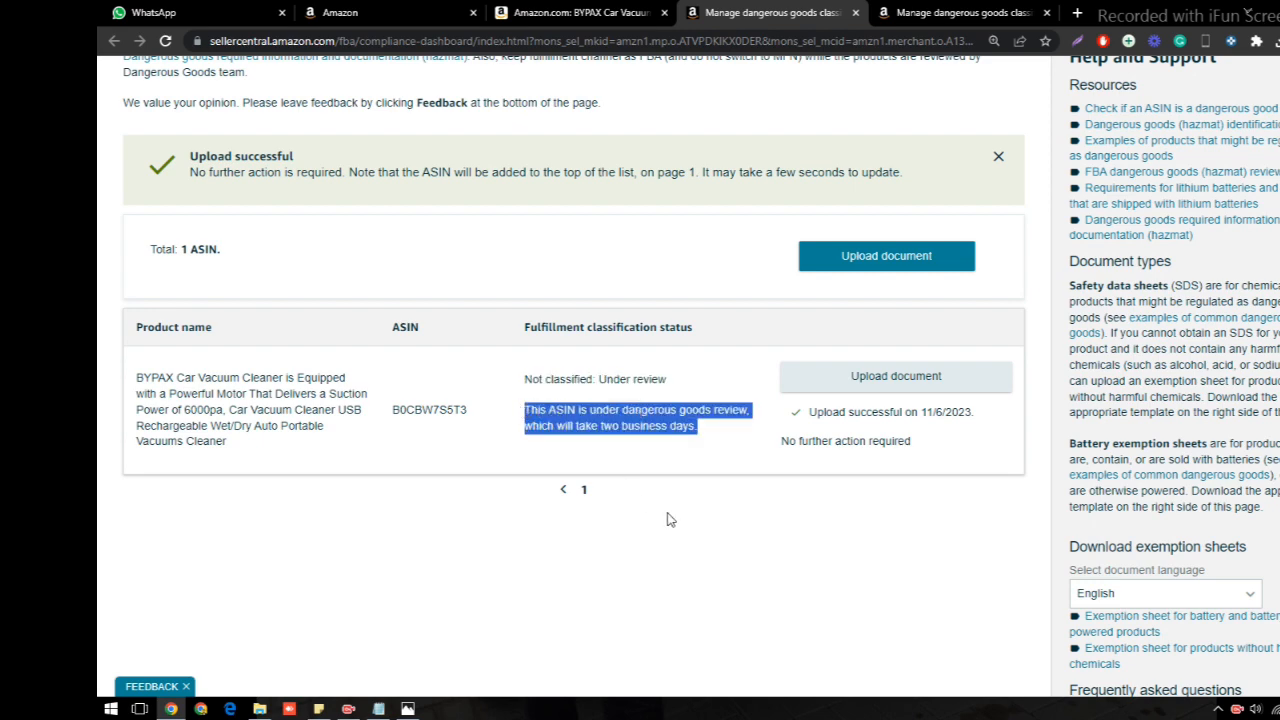
scroll(824, 512, up, 1)
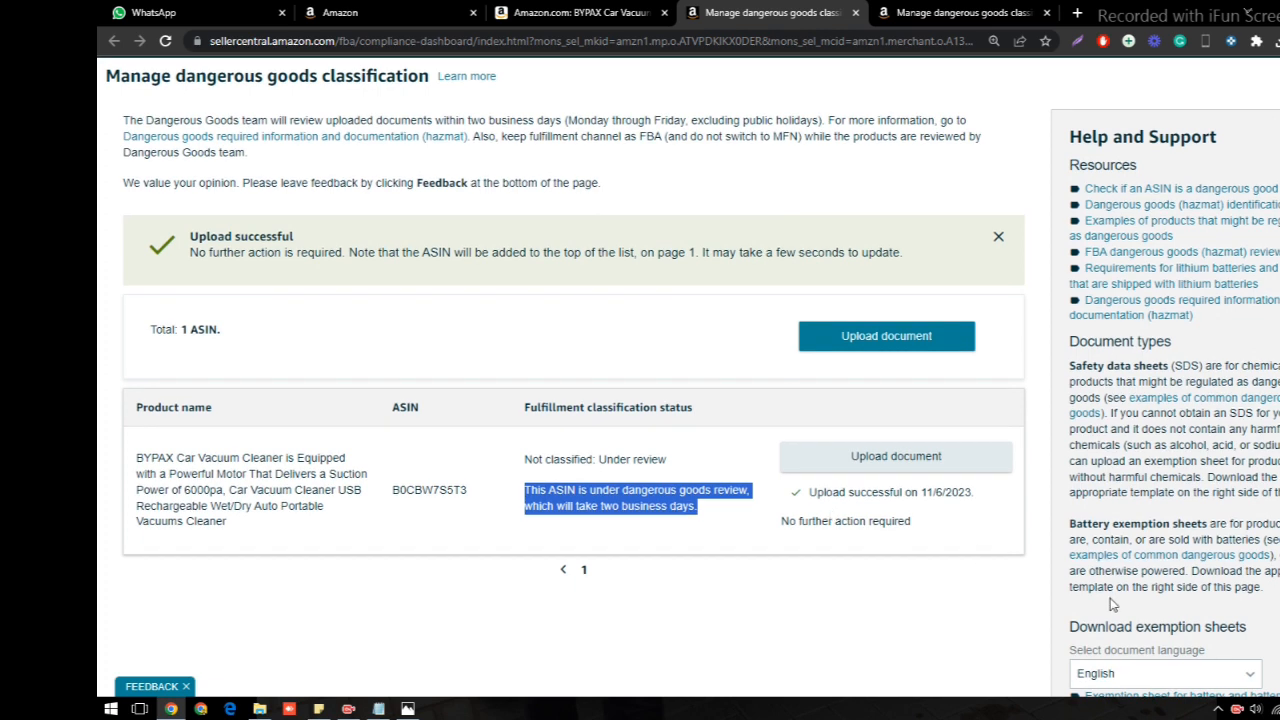
click(1236, 708)
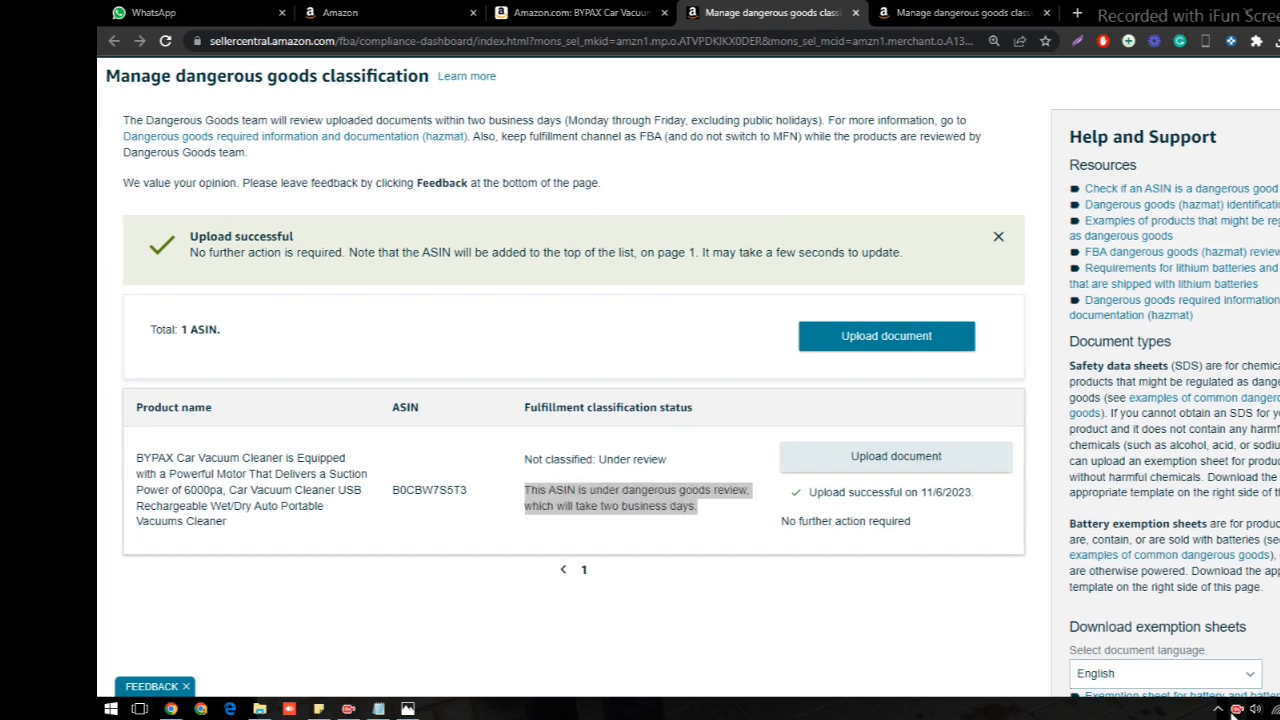